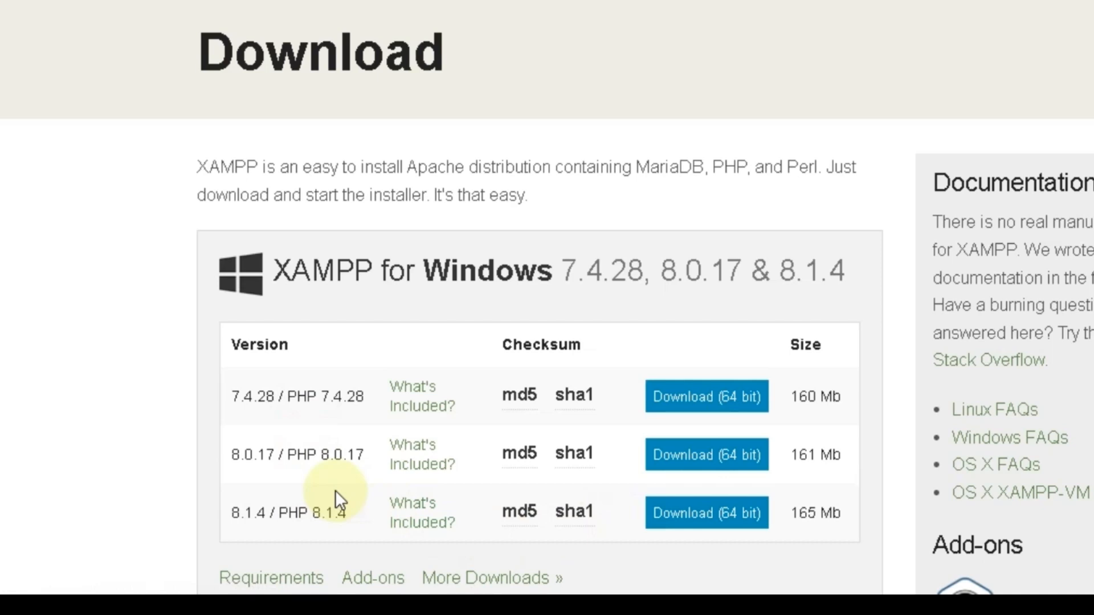
# Download the 64-bit XAMPP 8.1.4 / PHP 8.1.4 Windows installer from apachefriends.org
pyautogui.click(689, 511)
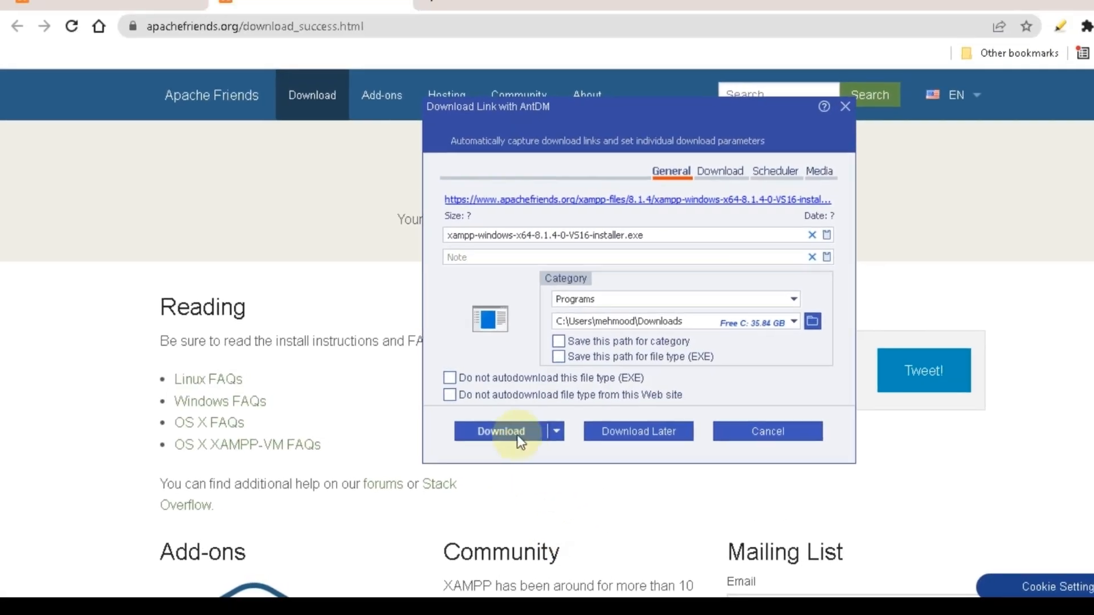
# Download the xampp-windows-x64-8.1.4 installer in Ant Download Manager and launch it past the UAC warning
pyautogui.click(513, 432)
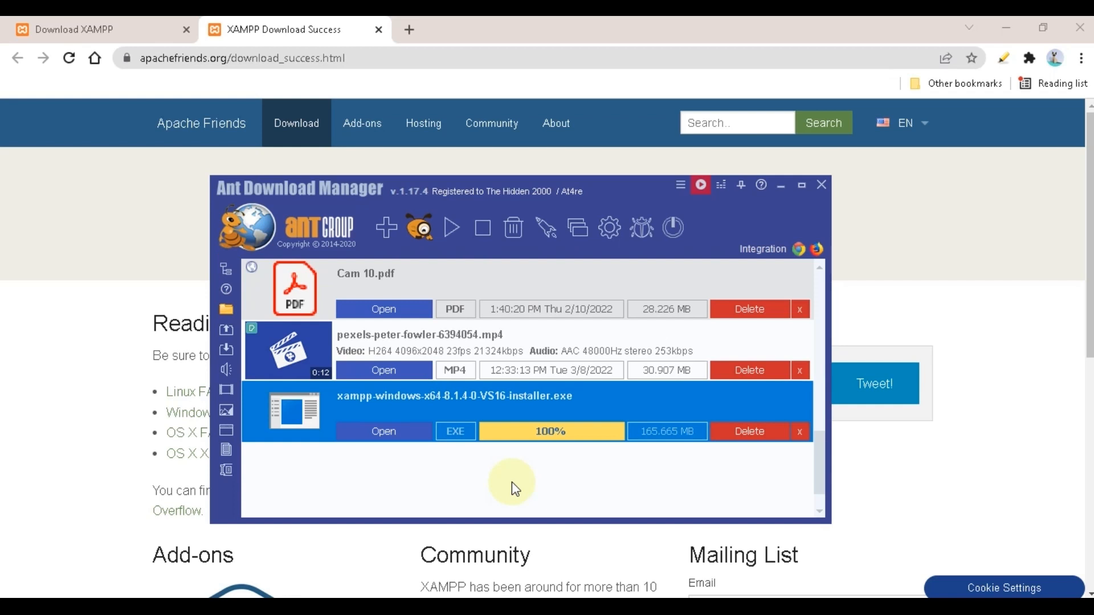
pyautogui.click(398, 439)
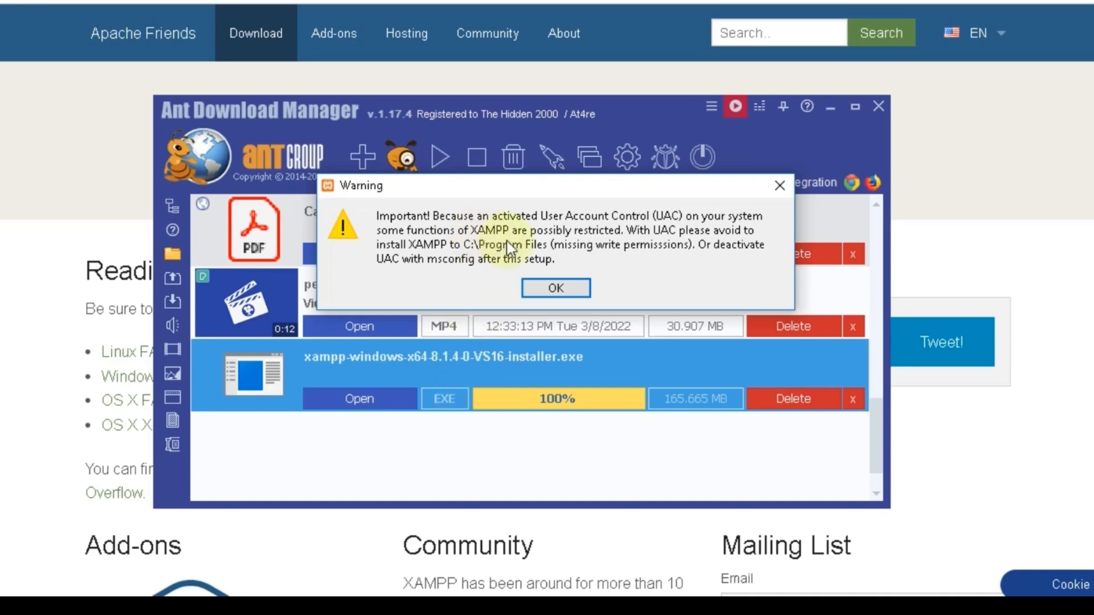
pyautogui.click(548, 282)
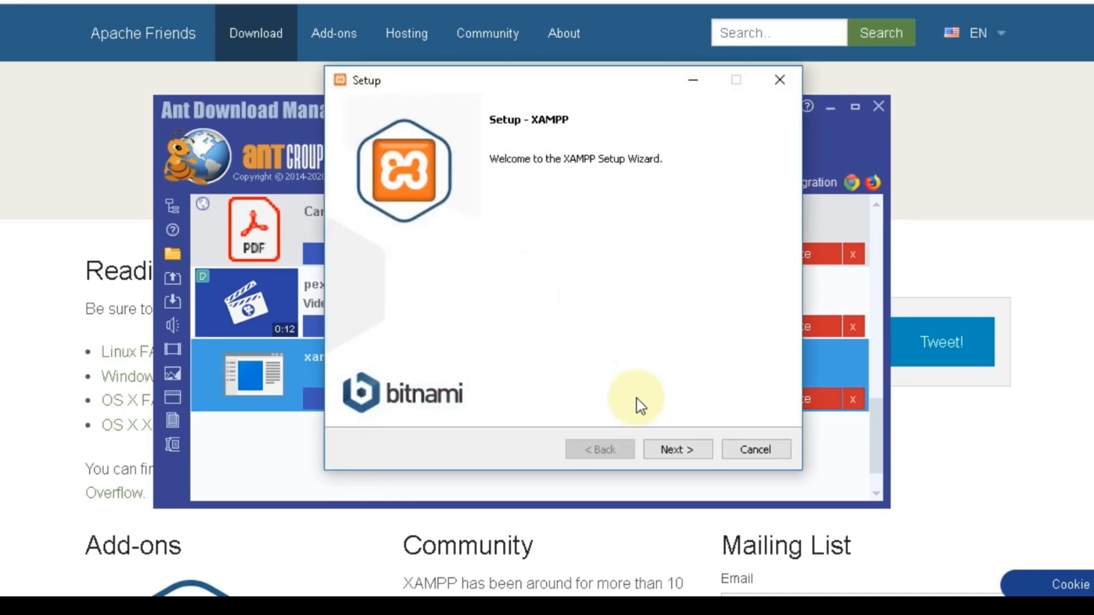
# Install XAMPP into C:\xampp with all components and the default language, skipping Bitnami
pyautogui.click(670, 450)
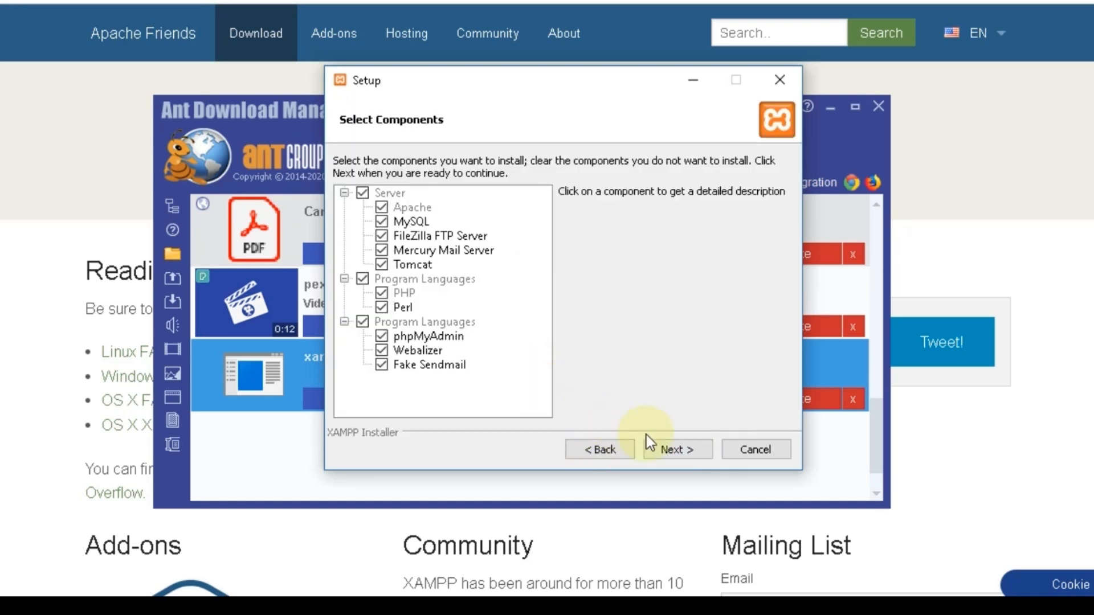
pyautogui.click(677, 450)
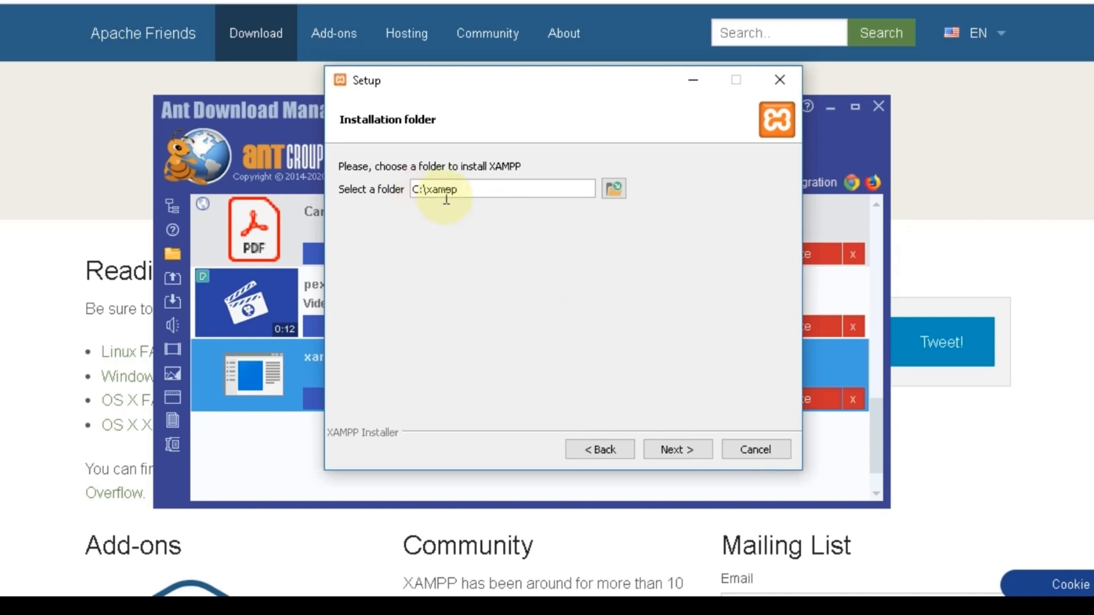
pyautogui.click(677, 450)
pyautogui.click(677, 450)
pyautogui.click(677, 449)
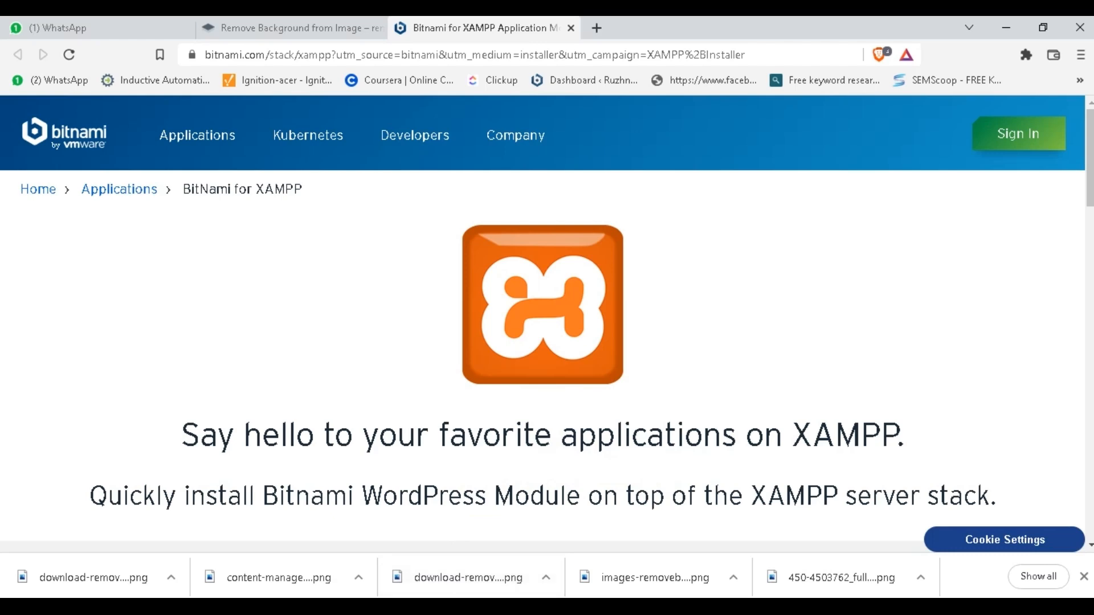
pyautogui.hotkey('alt', 'Tab')
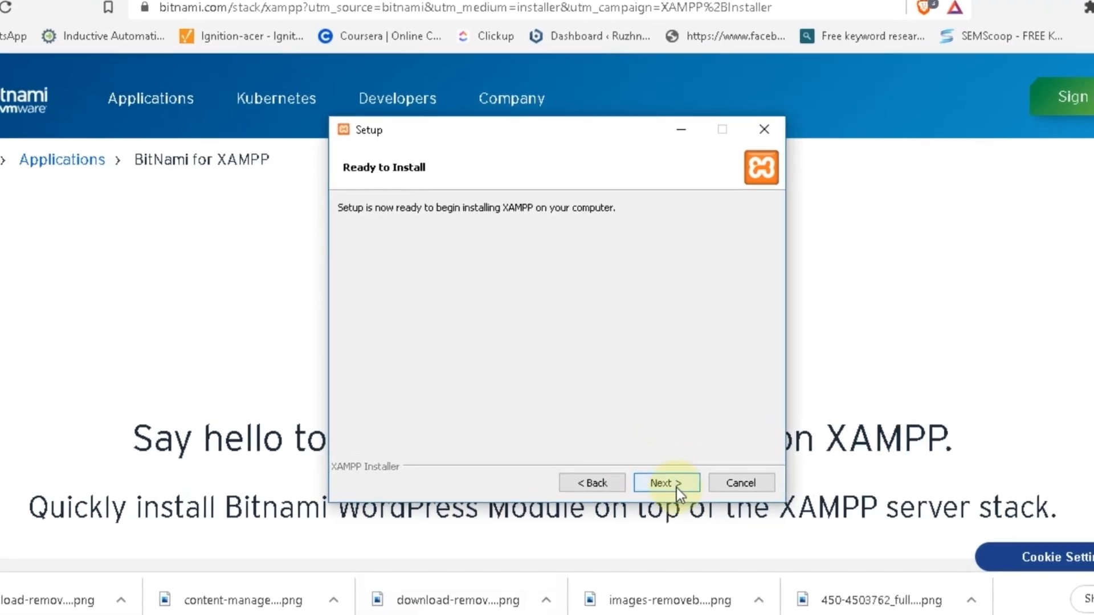
pyautogui.click(672, 483)
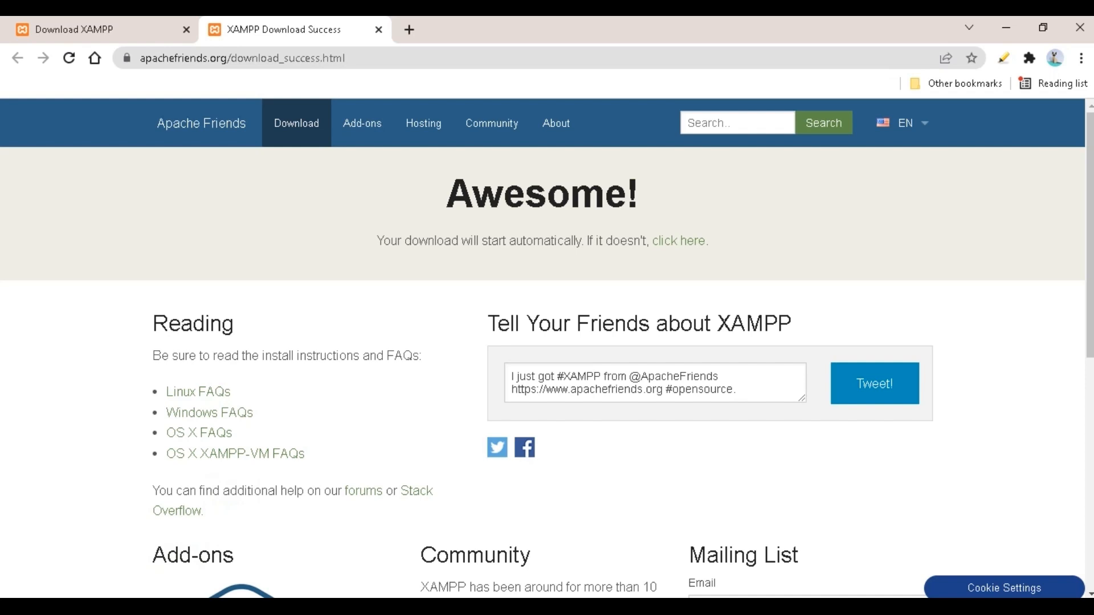
# Launch XAMPP Control Panel via a 'xamp' search and start Apache and MySQL
pyautogui.click(95, 584)
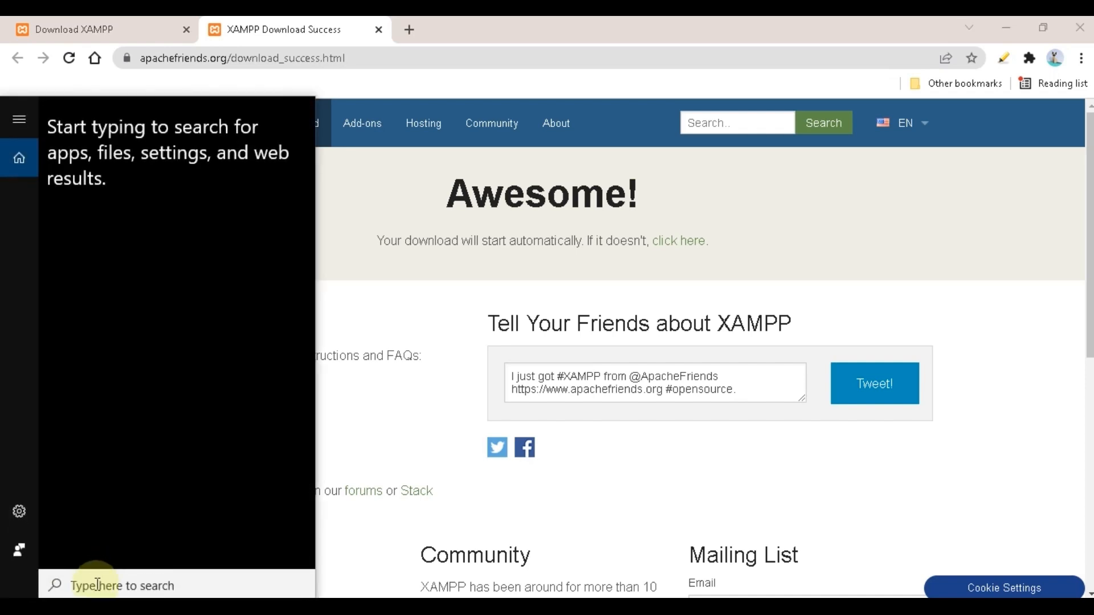
pyautogui.write('xamp')
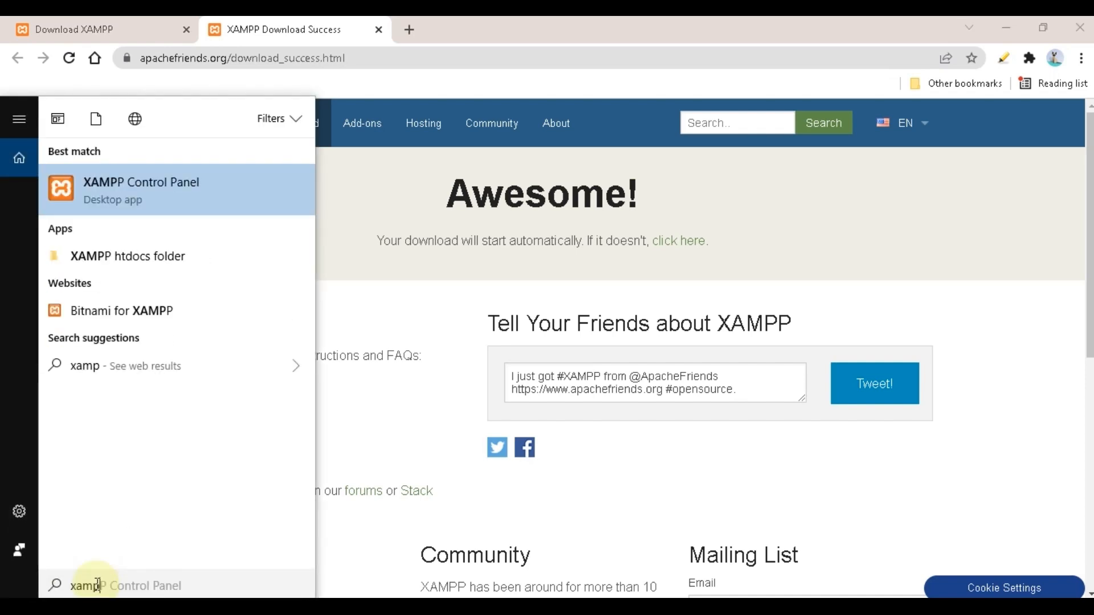
pyautogui.click(173, 192)
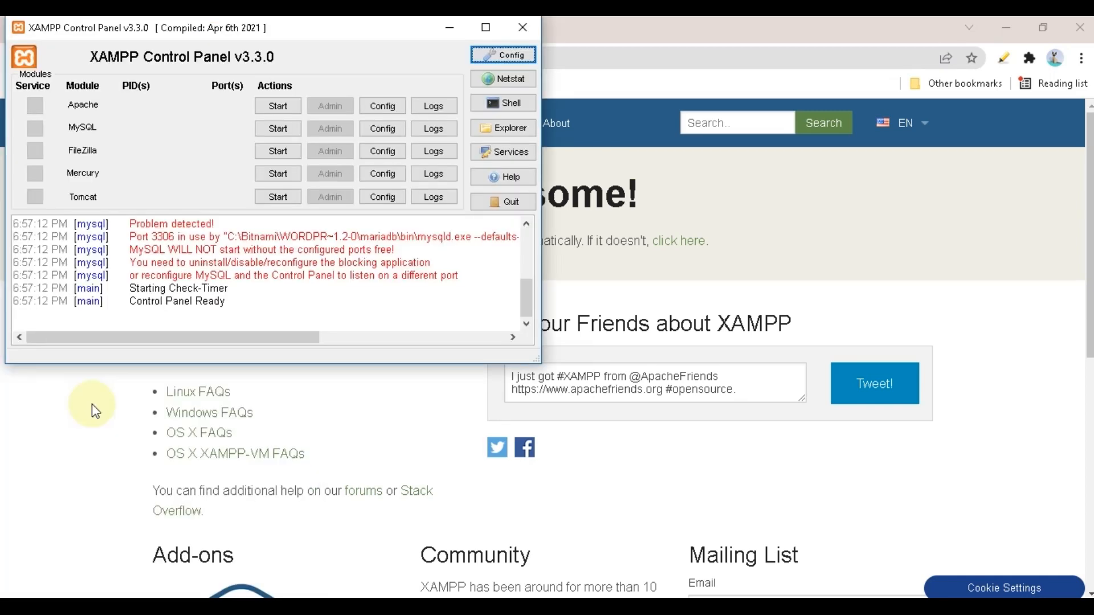
pyautogui.moveTo(251, 25); pyautogui.dragTo(522, 121)
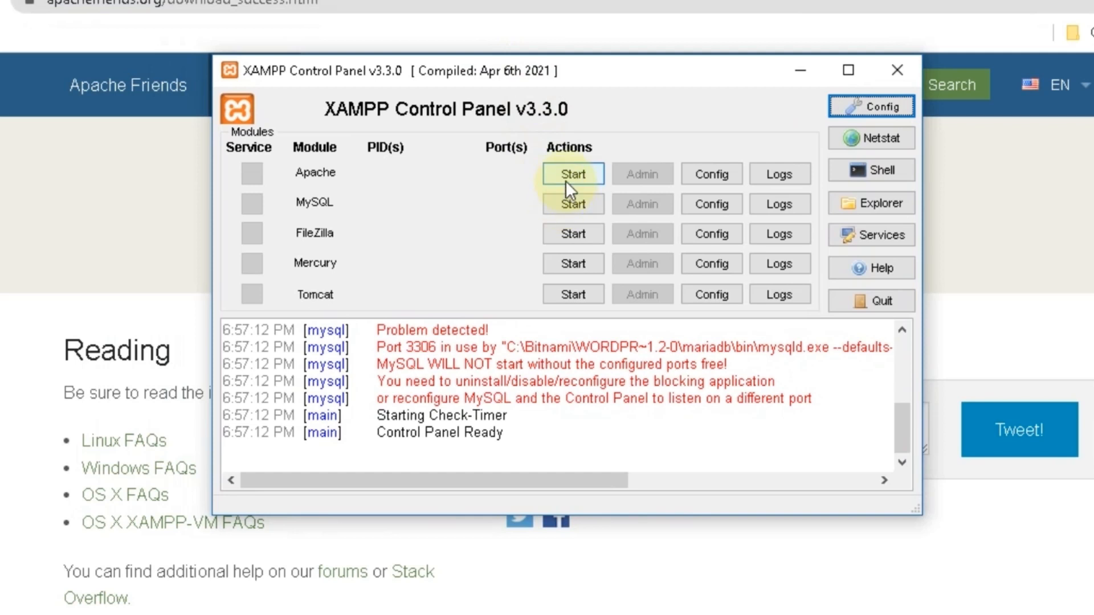
pyautogui.click(565, 180)
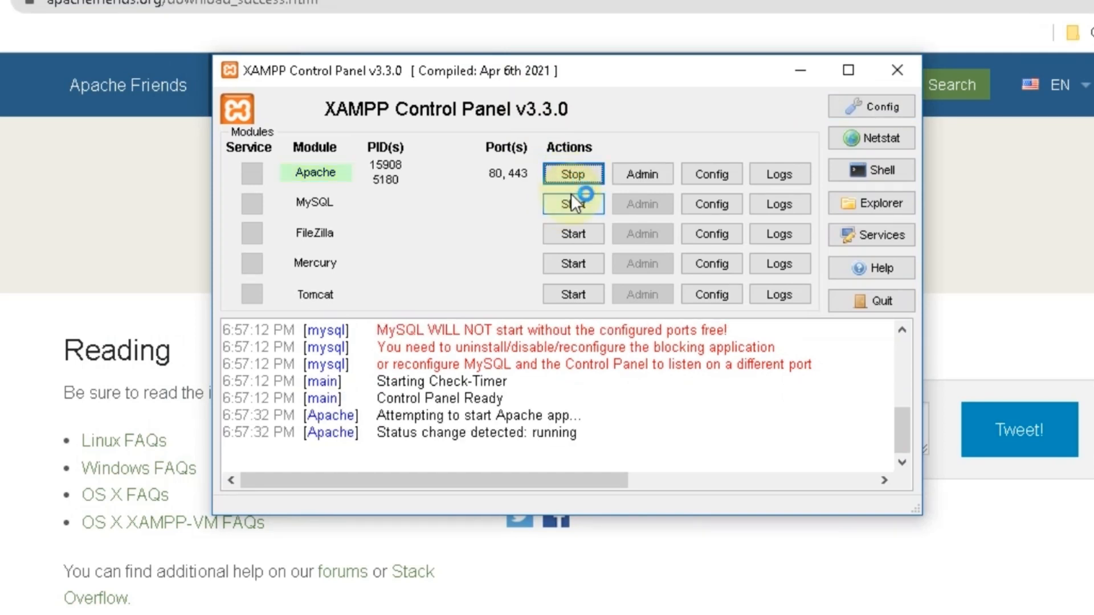
pyautogui.click(573, 203)
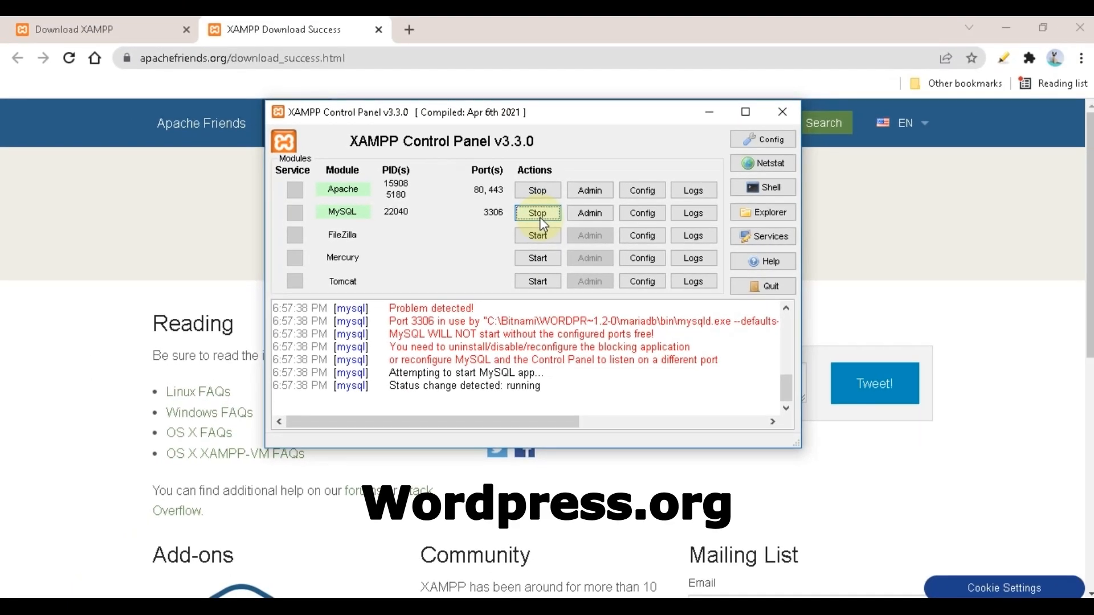
# Go to wordpress.org in a new tab and download the WordPress 5.9.2 zip
pyautogui.click(409, 29)
pyautogui.write('wordpress.org')
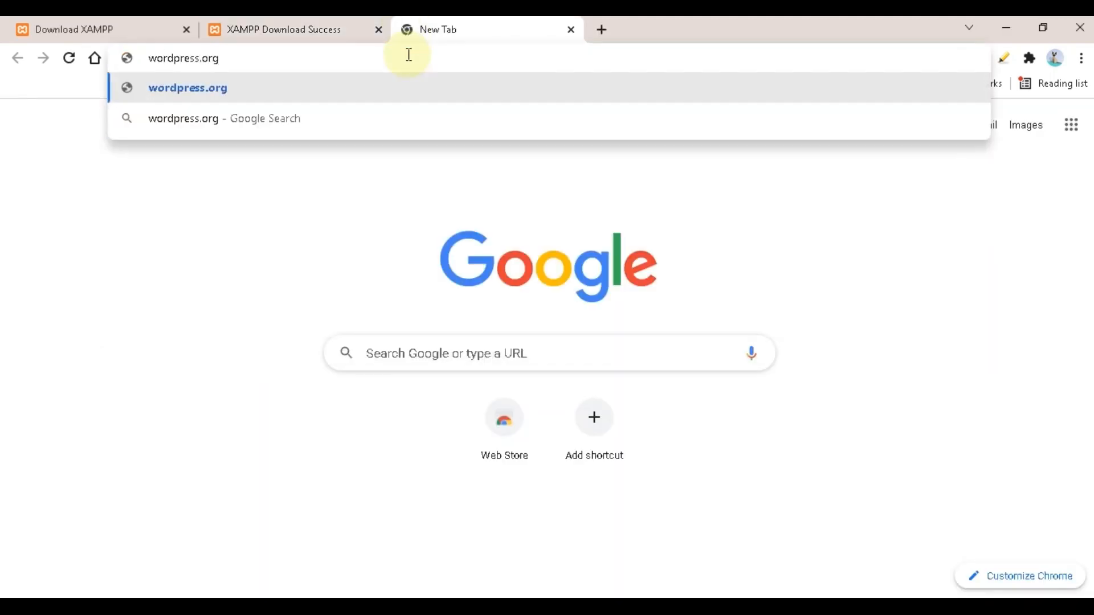
pyautogui.press('Return')
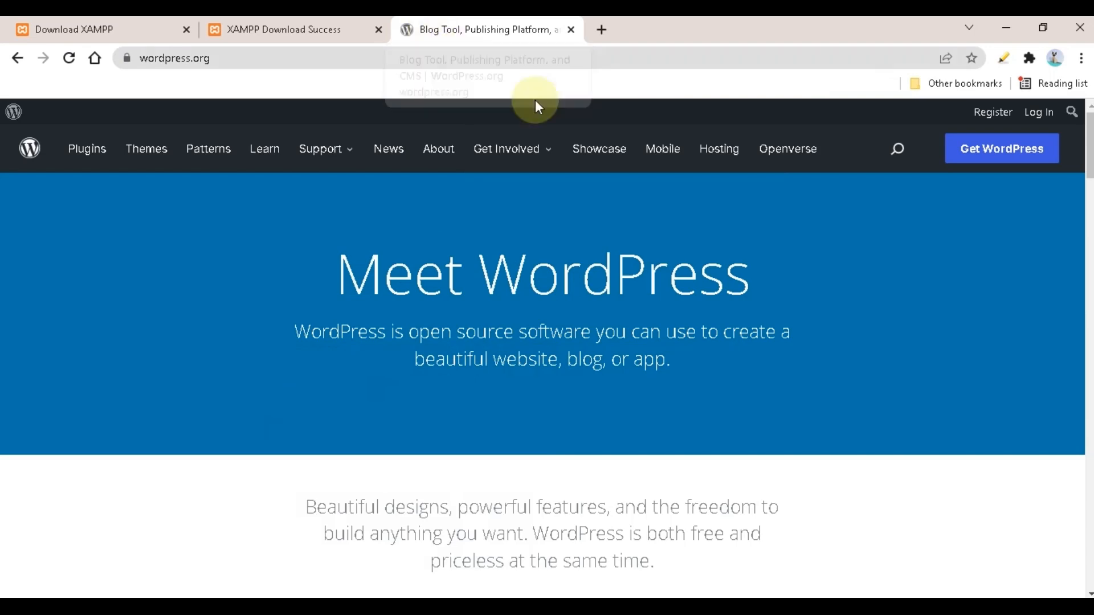
pyautogui.click(976, 157)
pyautogui.moveTo(1089, 161); pyautogui.dragTo(1089, 347)
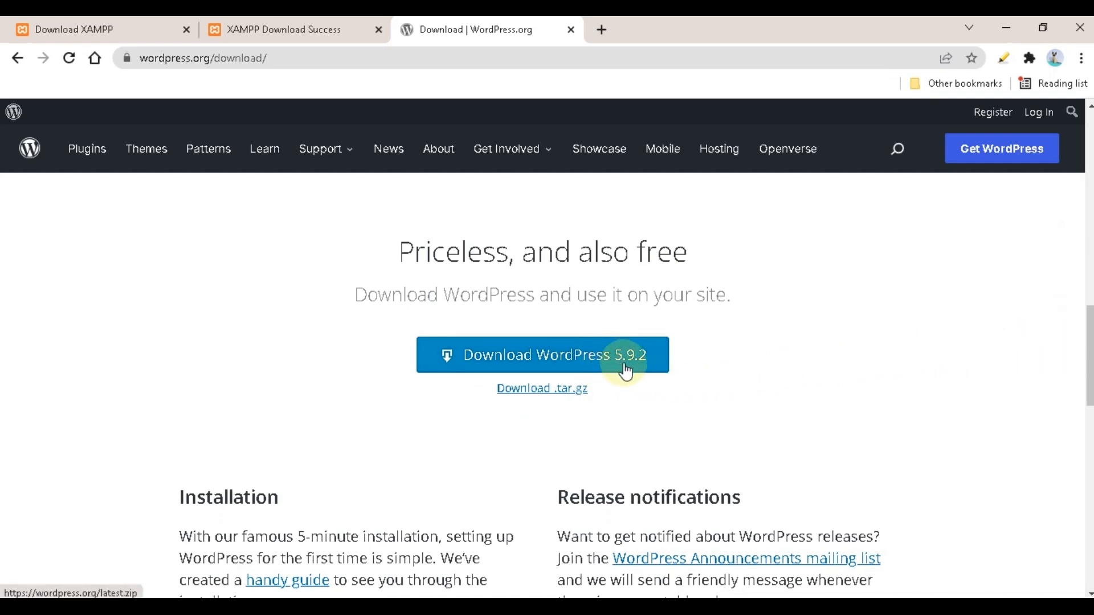
pyautogui.click(529, 365)
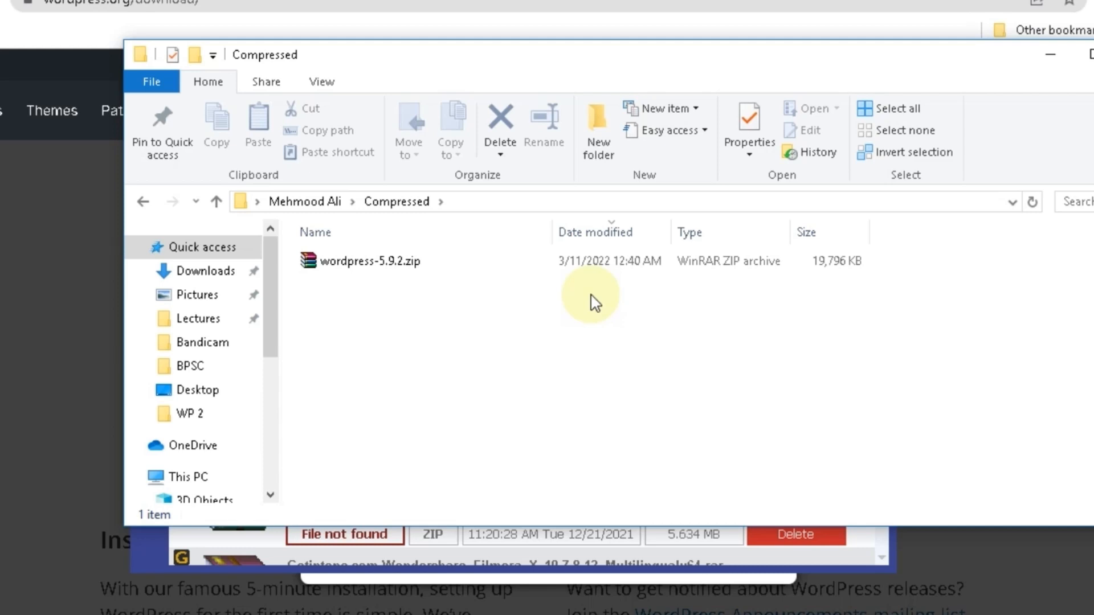
# Extract wordpress-5.9.2.zip into Compressed and inspect the extracted wordpress folder
pyautogui.rightClick(385, 270)
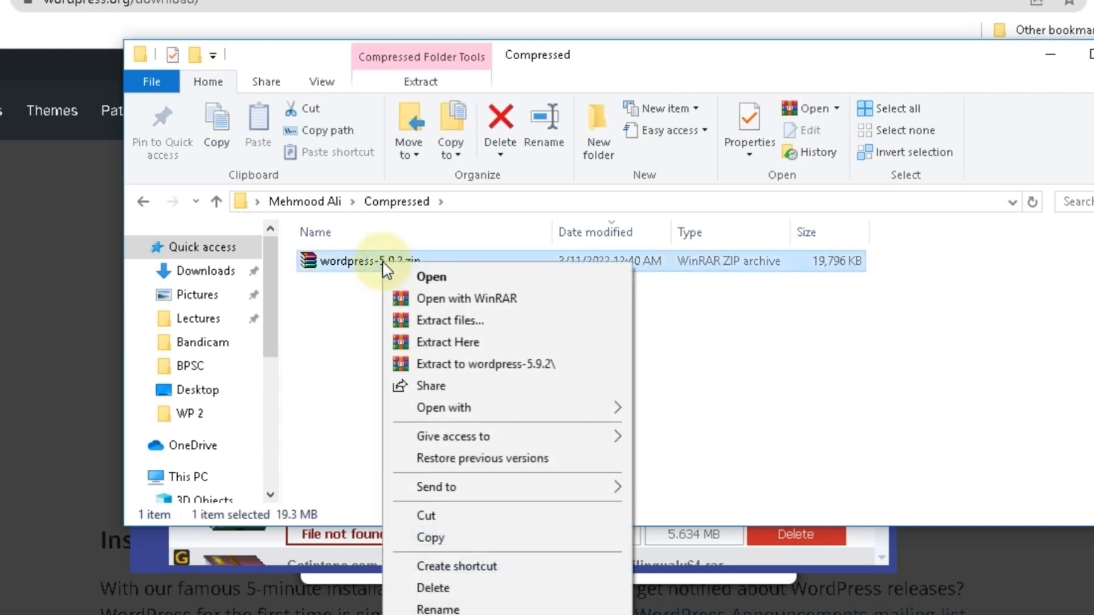
pyautogui.click(428, 345)
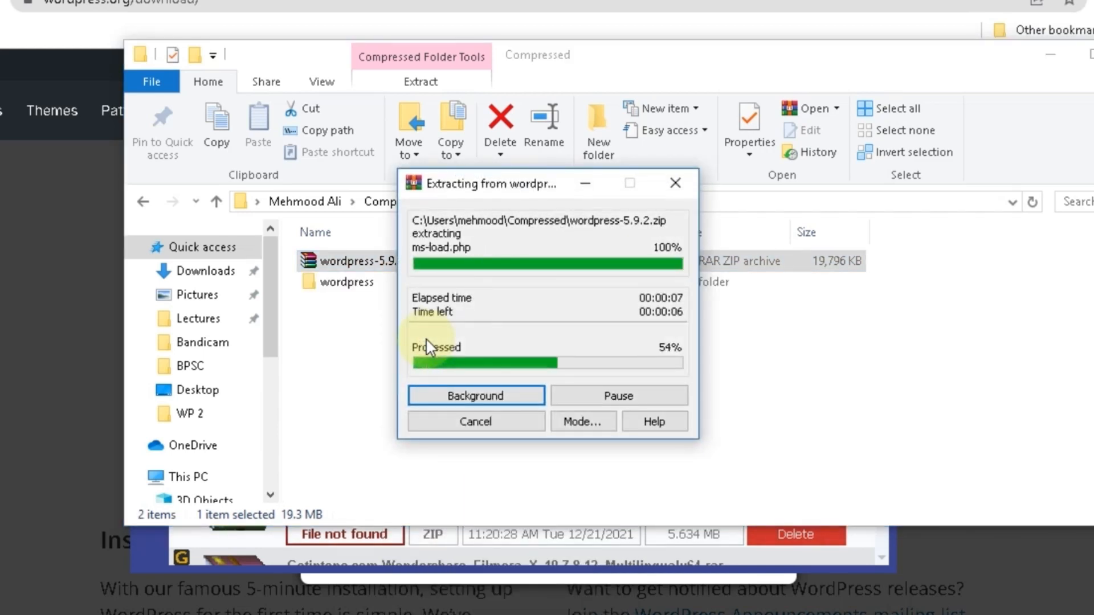
pyautogui.doubleClick(364, 283)
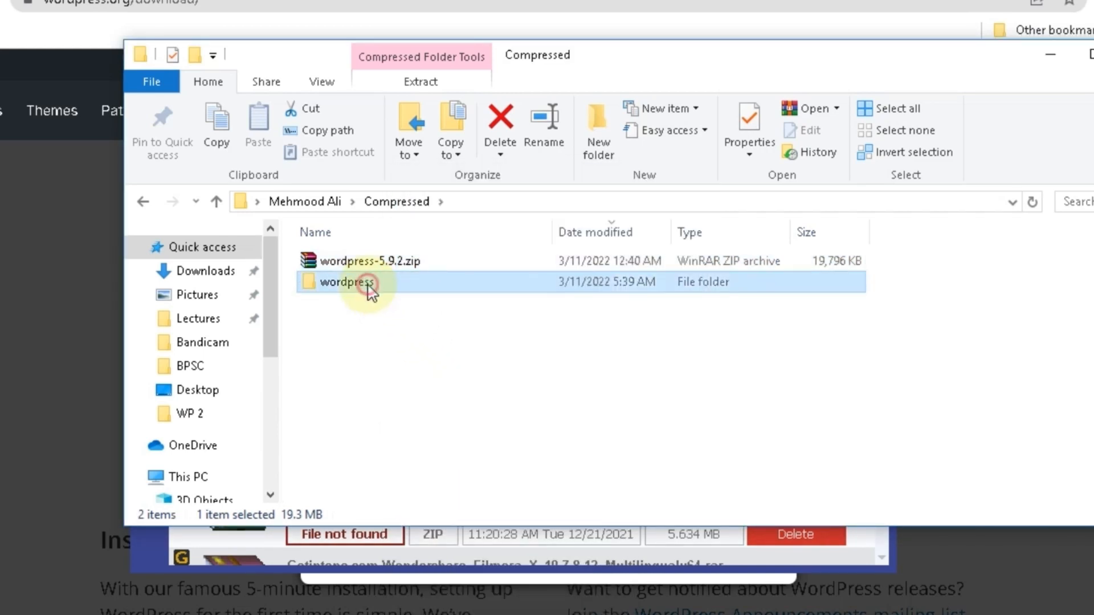
pyautogui.scroll(-2, 393, 330)
pyautogui.scroll(2, 409, 344)
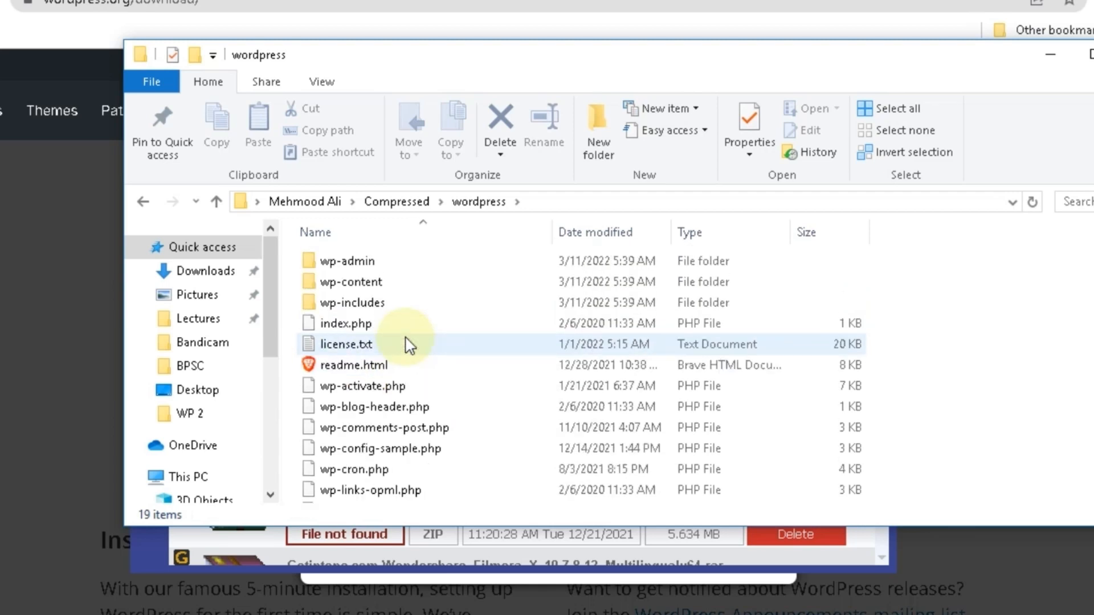
# Copy the extracted wordpress folder from the Compressed folder
pyautogui.click(146, 204)
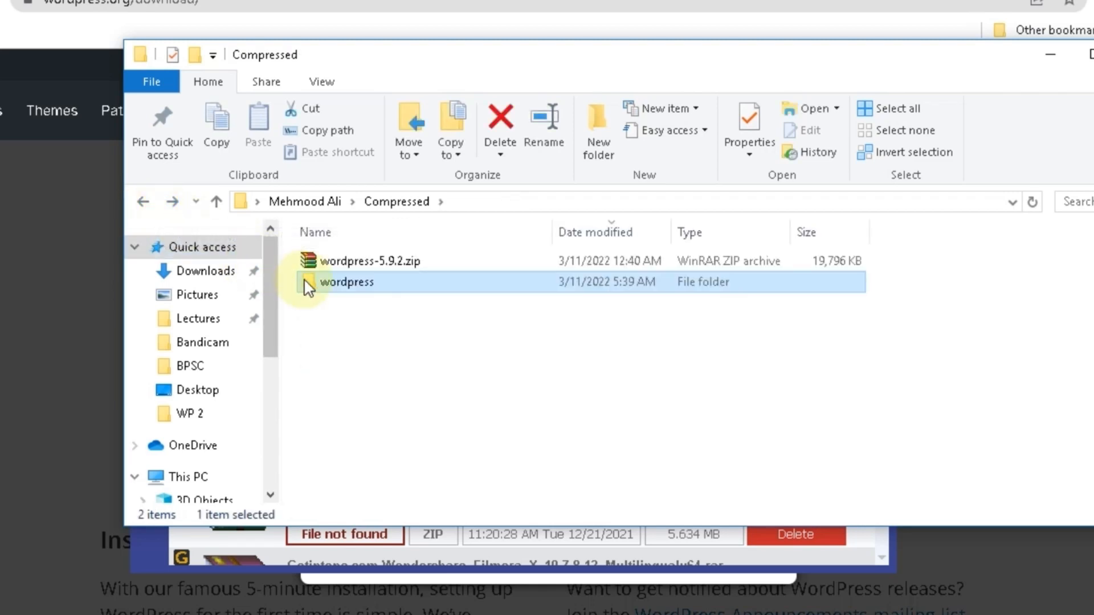
pyautogui.rightClick(316, 292)
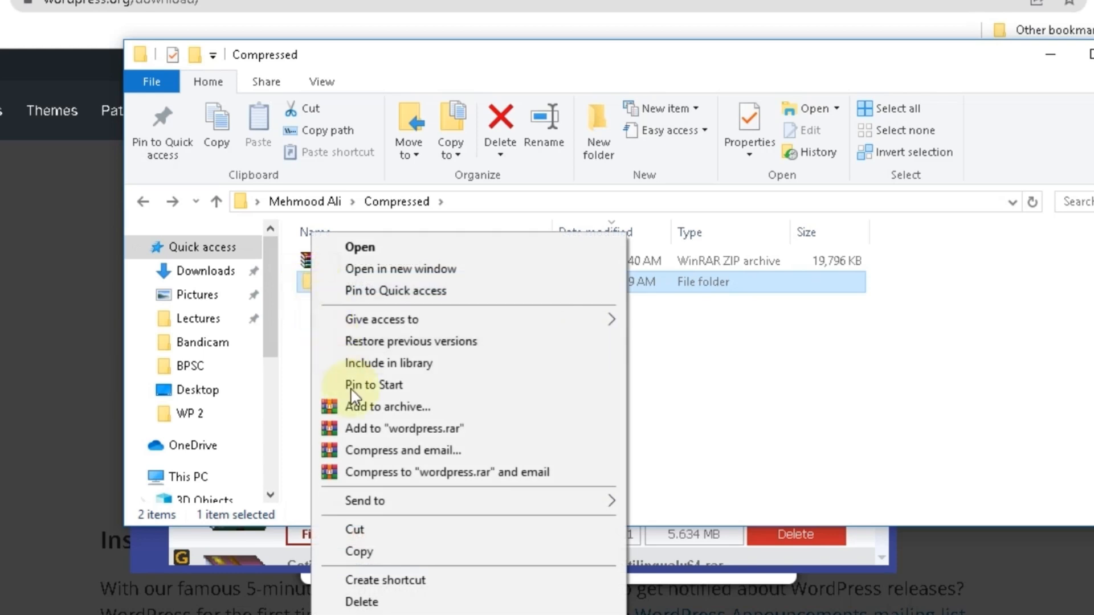
pyautogui.click(395, 552)
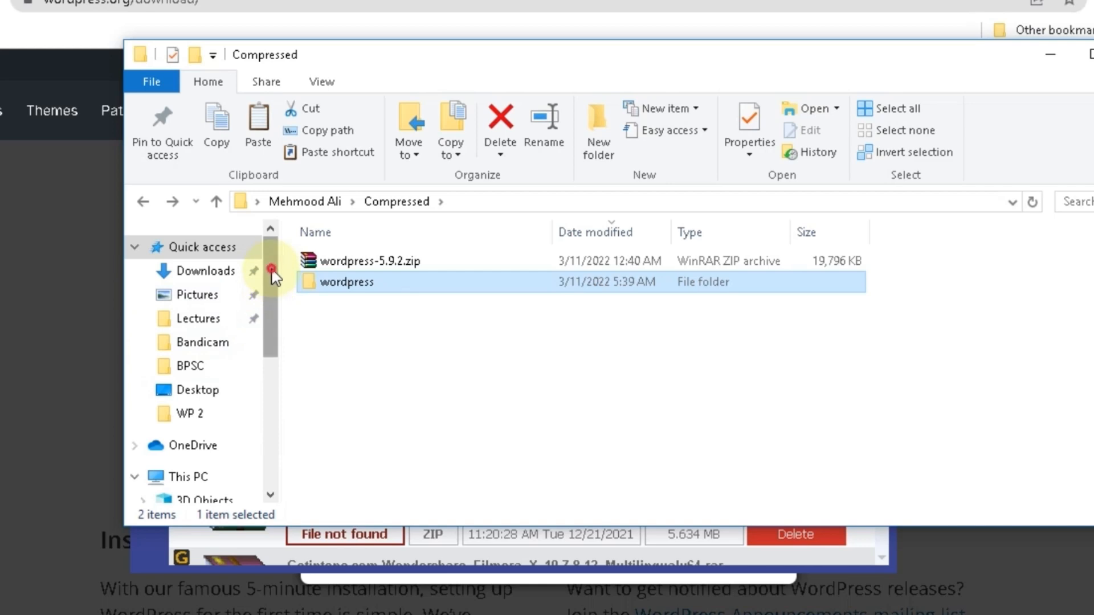
# Paste the wordpress folder into C:\xampp\htdocs and return to XAMPP Control Panel
pyautogui.moveTo(271, 274); pyautogui.dragTo(283, 405)
pyautogui.click(207, 397)
pyautogui.scroll(-2, 520, 371)
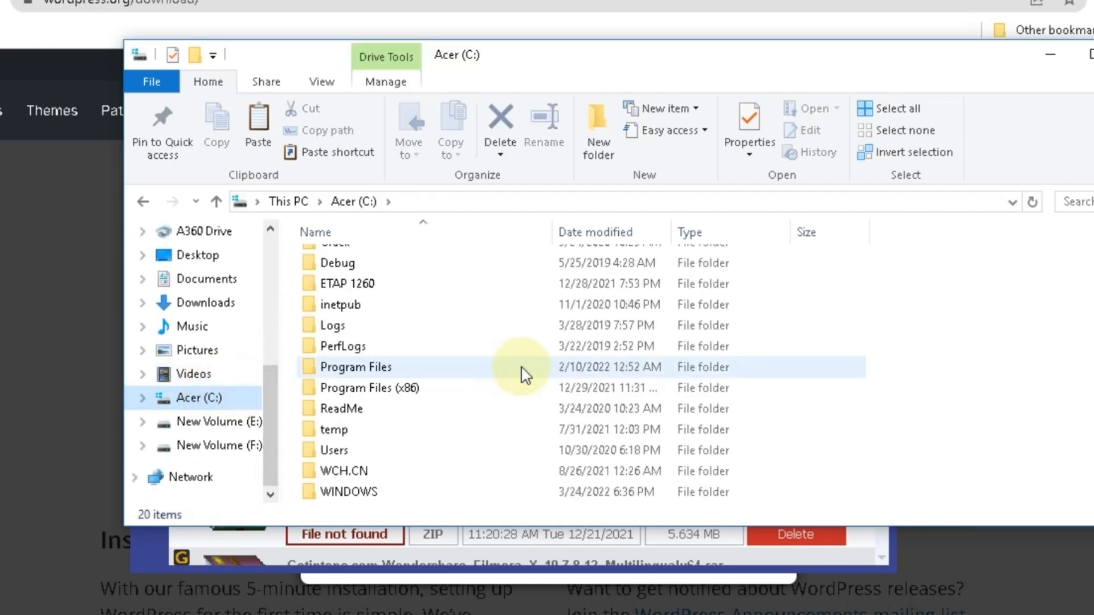
pyautogui.scroll(-2, 404, 472)
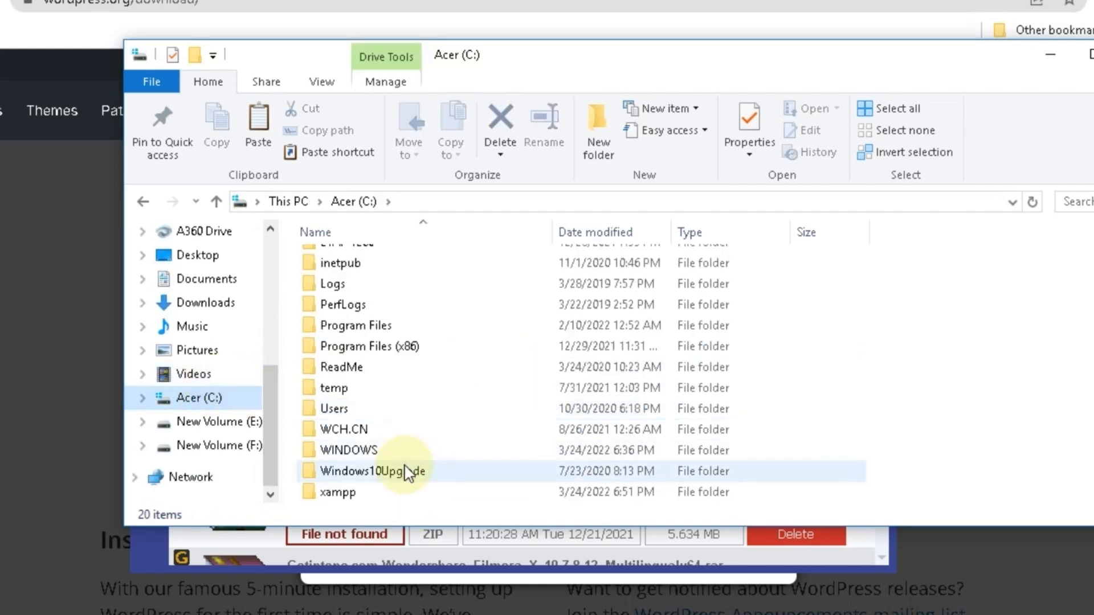
pyautogui.doubleClick(373, 497)
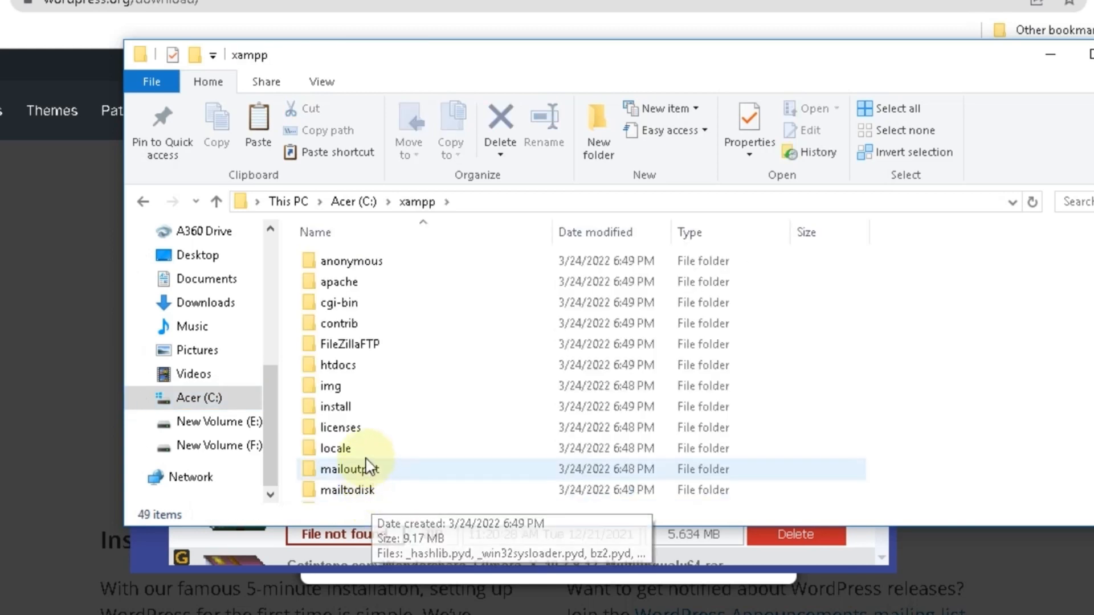
pyautogui.doubleClick(347, 374)
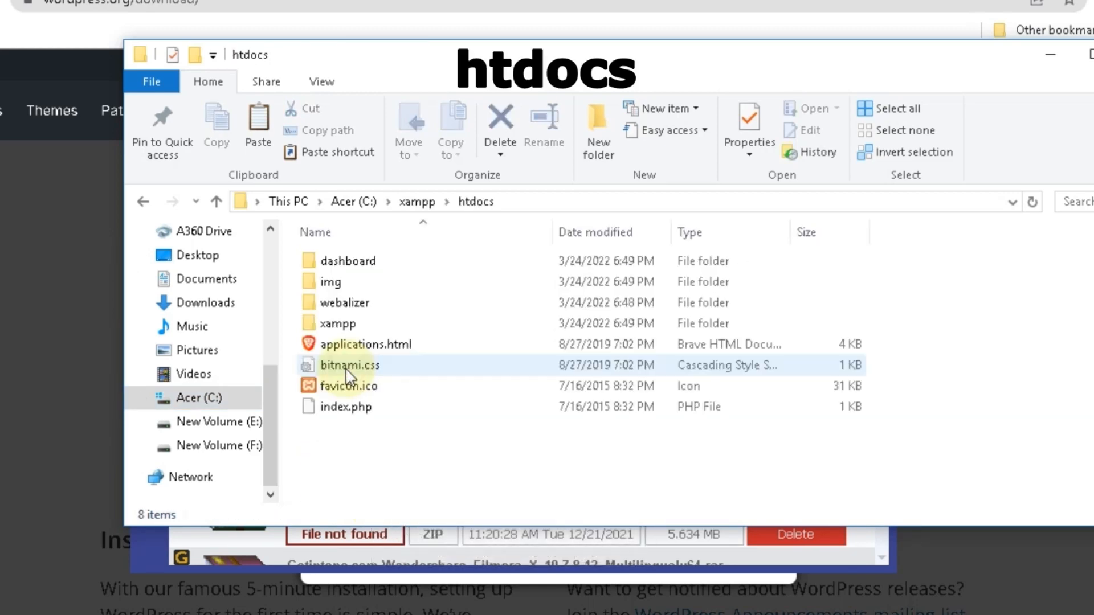
pyautogui.rightClick(466, 441)
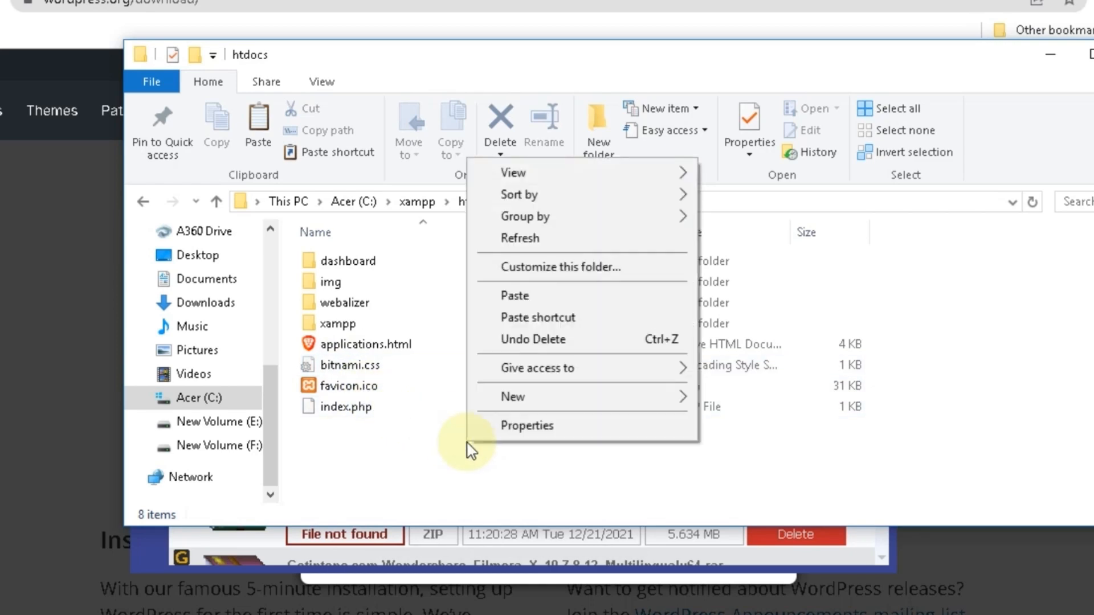
pyautogui.click(524, 304)
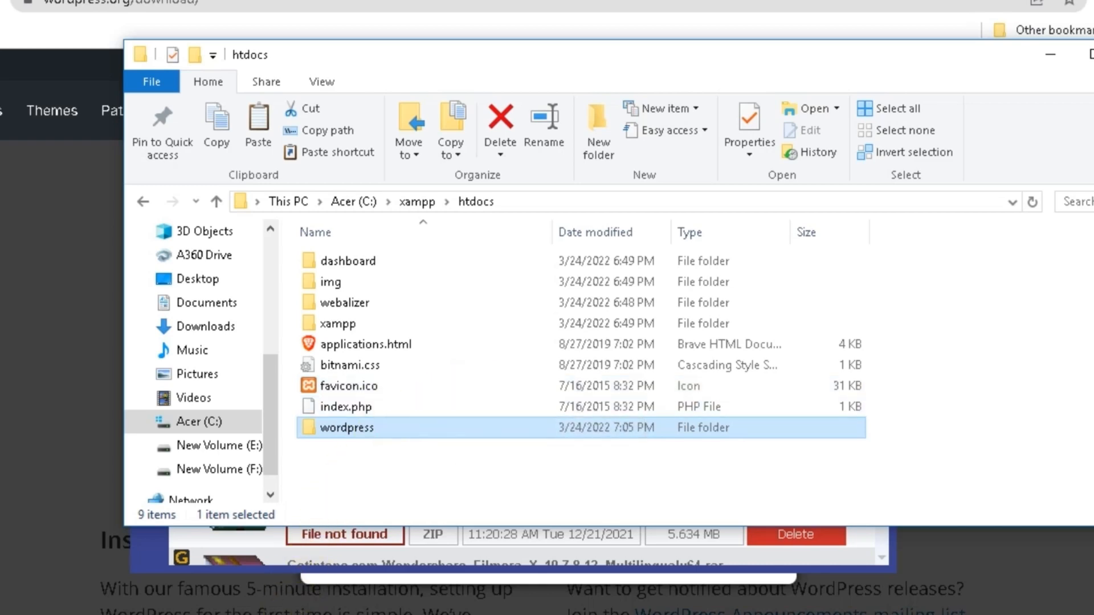
pyautogui.click(288, 614)
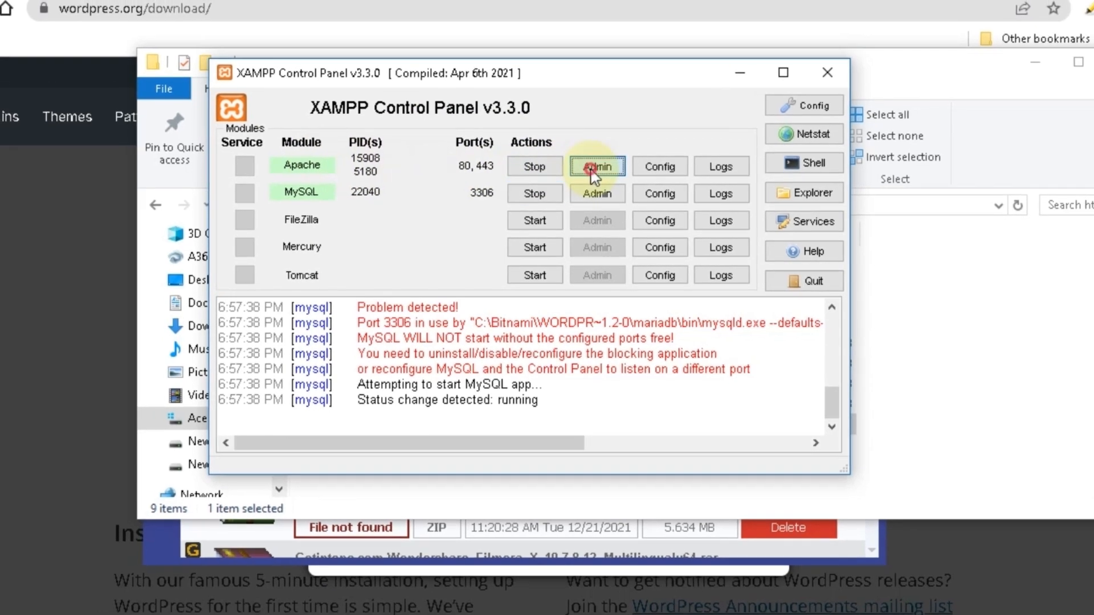
# Open Apache's localhost/dashboard admin page and trim 'dashboard/' from the address
pyautogui.click(595, 167)
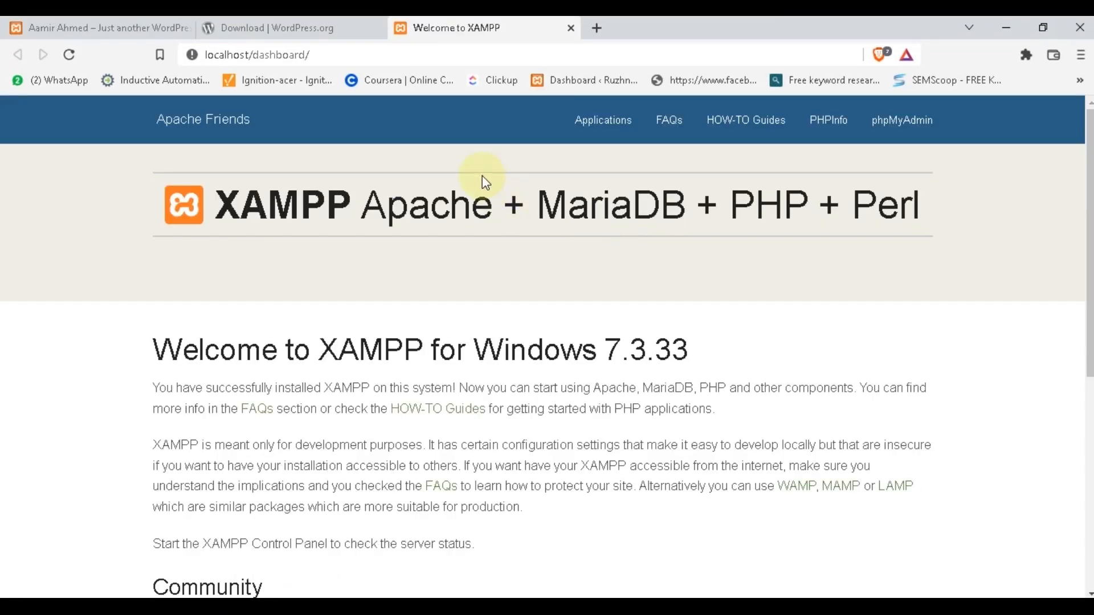
pyautogui.click(335, 56)
pyautogui.click(335, 56)
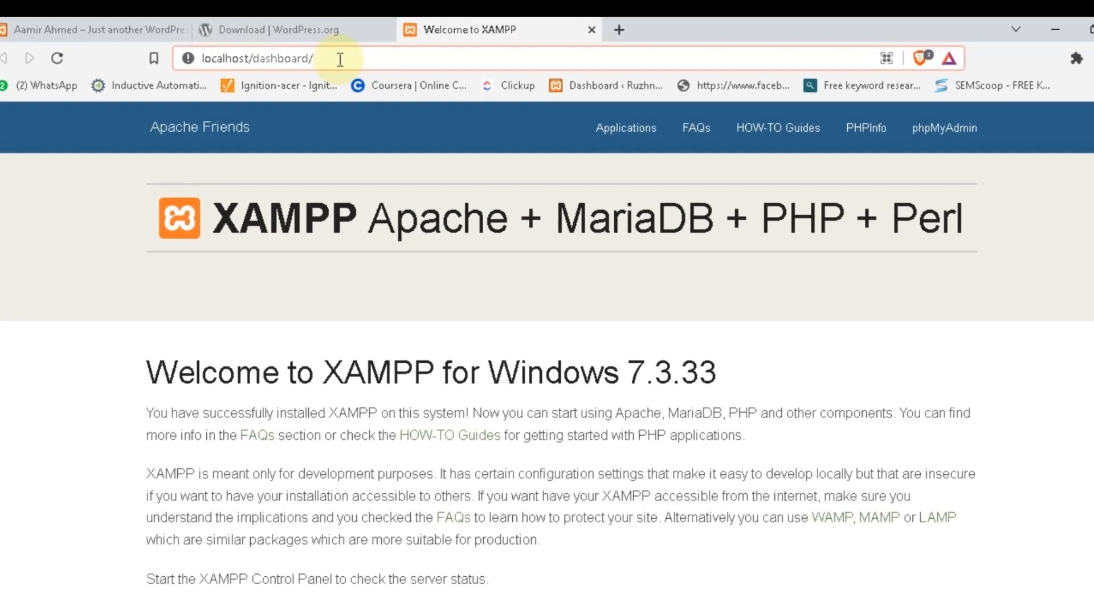
pyautogui.press('BackSpace')
pyautogui.press('BackSpace')
pyautogui.press('BackSpace')
pyautogui.press('BackSpace')
pyautogui.press('BackSpace')
pyautogui.press('BackSpace')
pyautogui.press('BackSpace')
pyautogui.press('BackSpace')
pyautogui.press('BackSpace')
pyautogui.press('BackSpace')
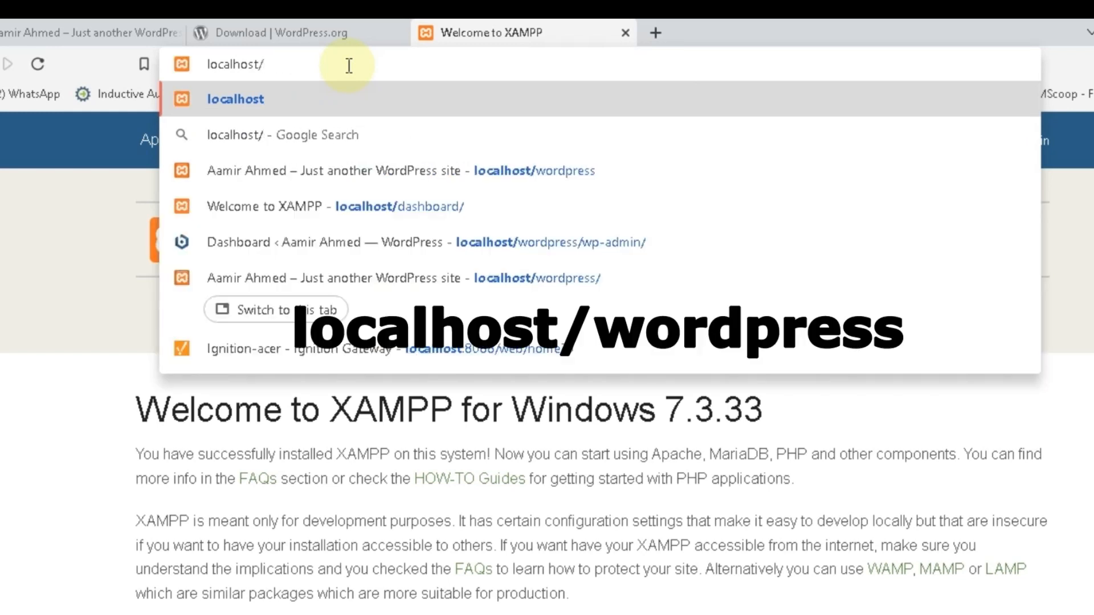
# Load localhost/wordpress, keep English (United States), and proceed to the database connection form
pyautogui.write('word')
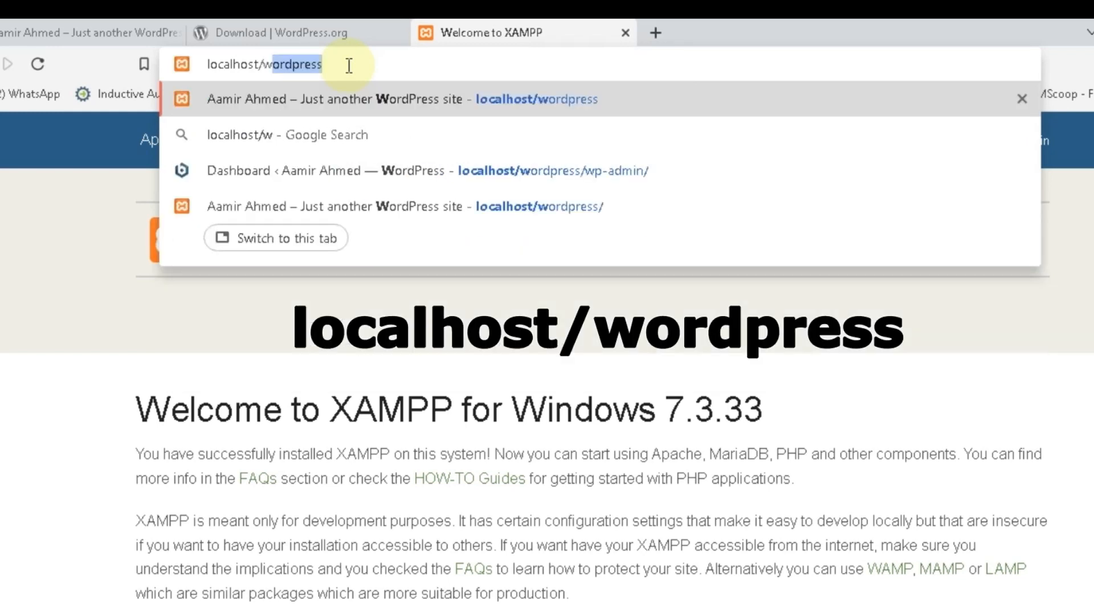
pyautogui.write('press')
pyautogui.press('Return')
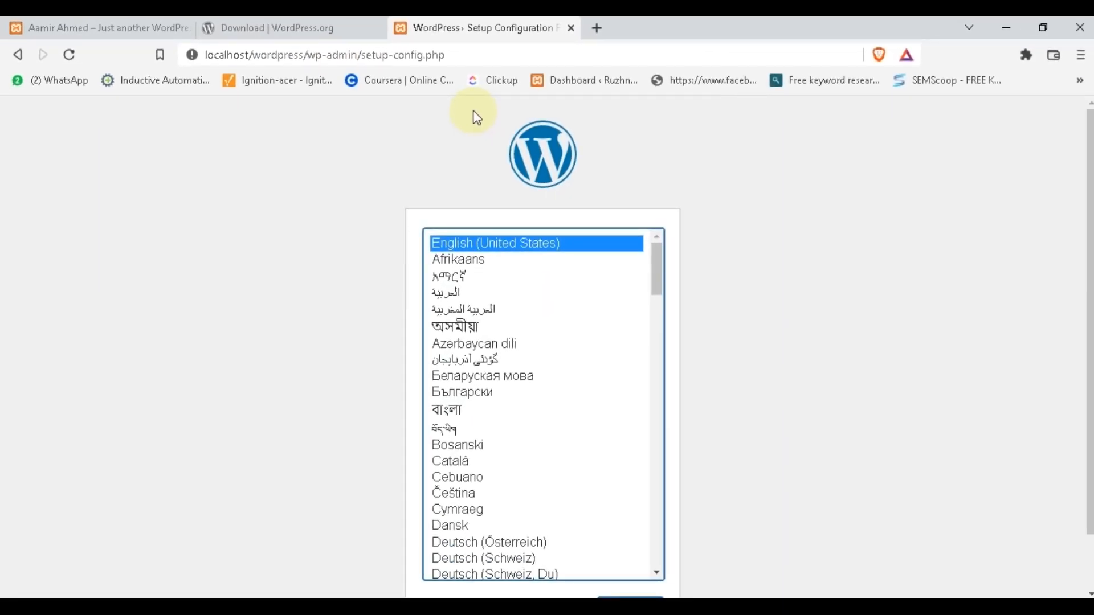
pyautogui.scroll(-1, 661, 370)
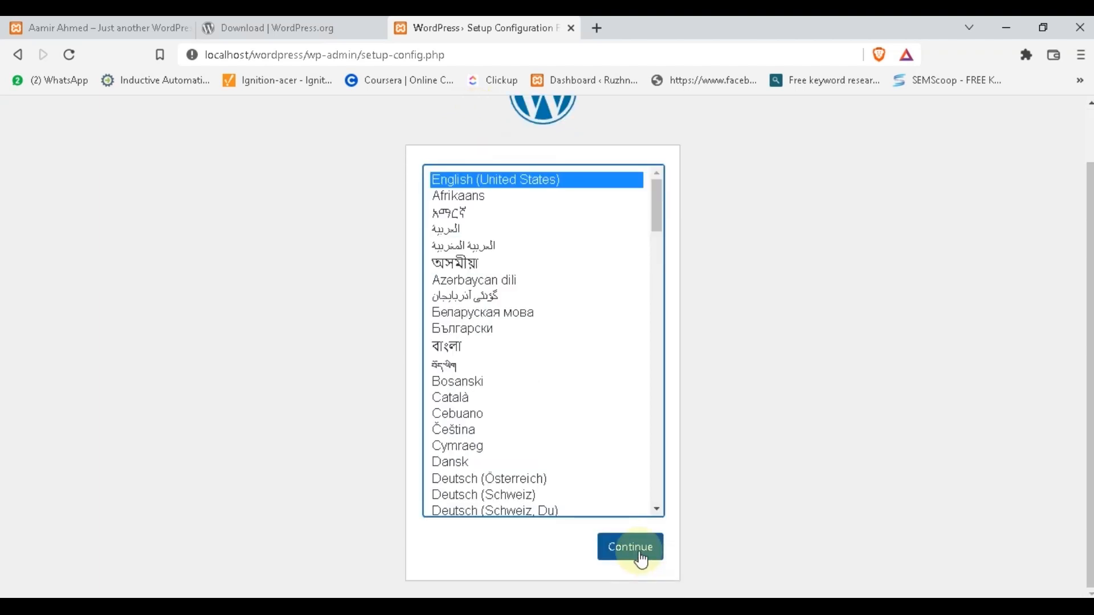
pyautogui.click(630, 548)
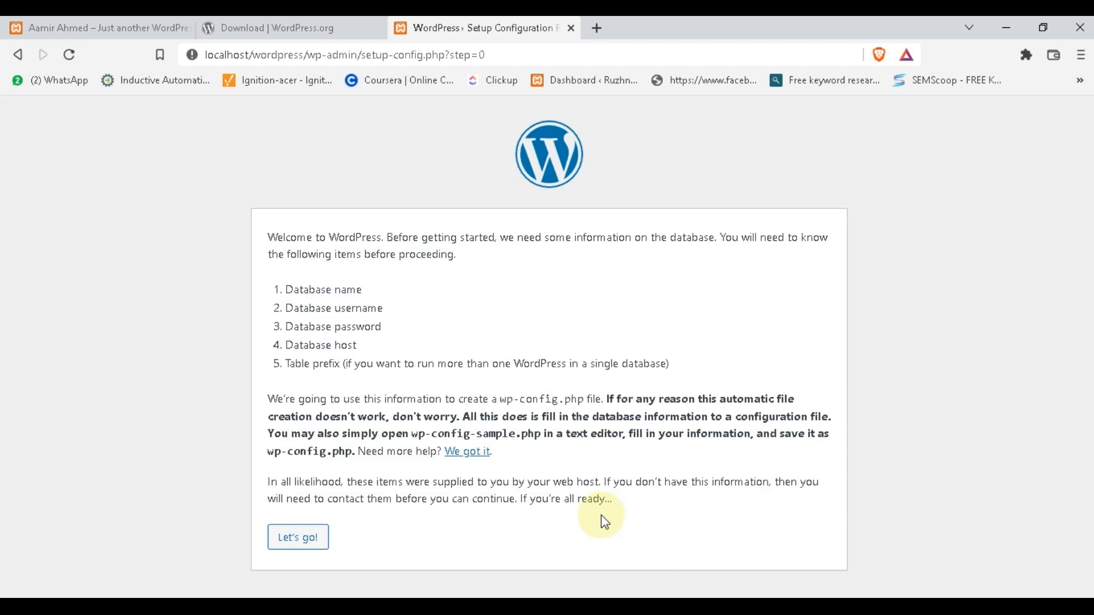
pyautogui.click(303, 556)
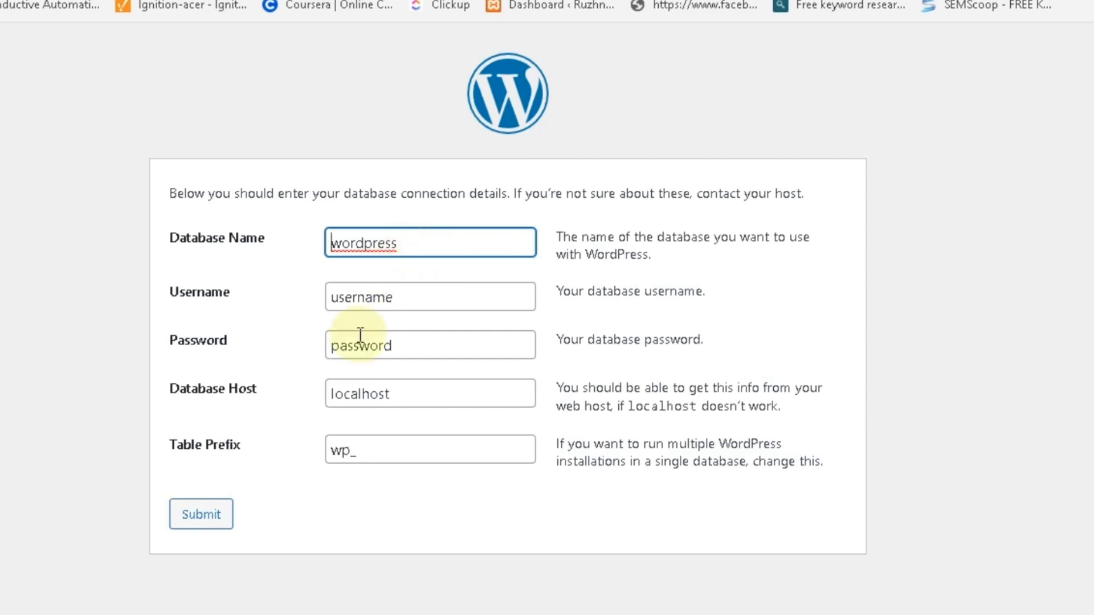
pyautogui.hotkey('alt', 'Tab')
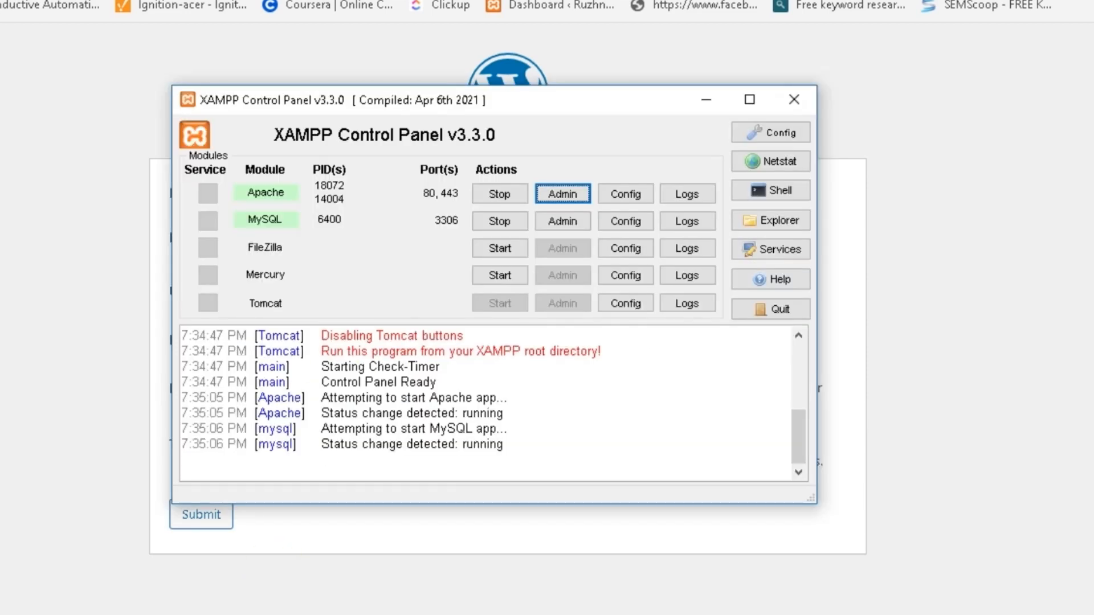
# Create an empty database named 'wordpress' in phpMyAdmin, then return to WordPress setup
pyautogui.click(562, 226)
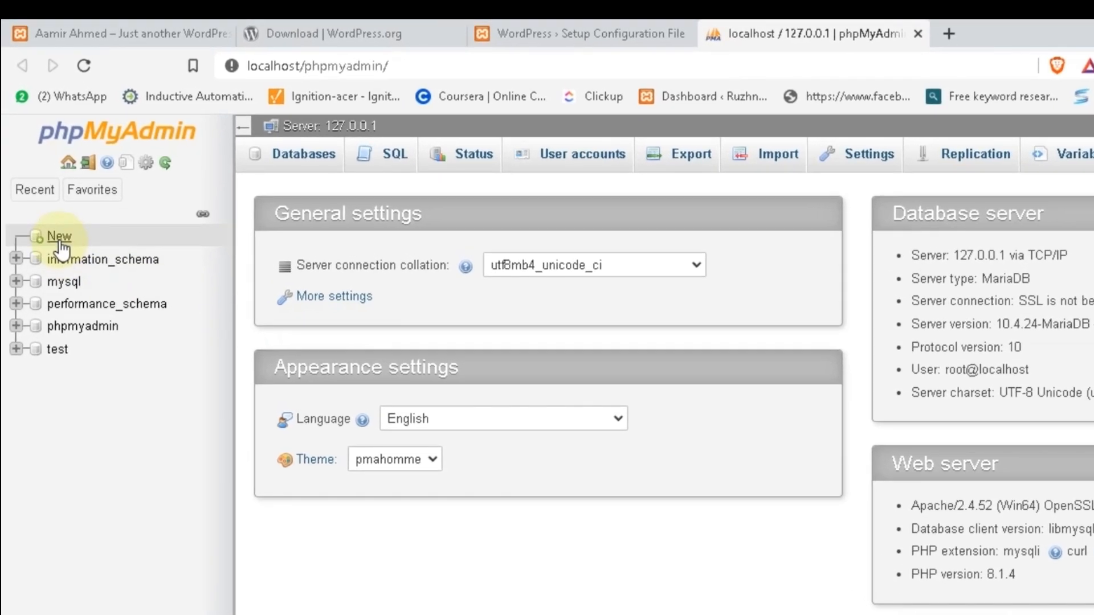
pyautogui.click(58, 233)
pyautogui.click(283, 285)
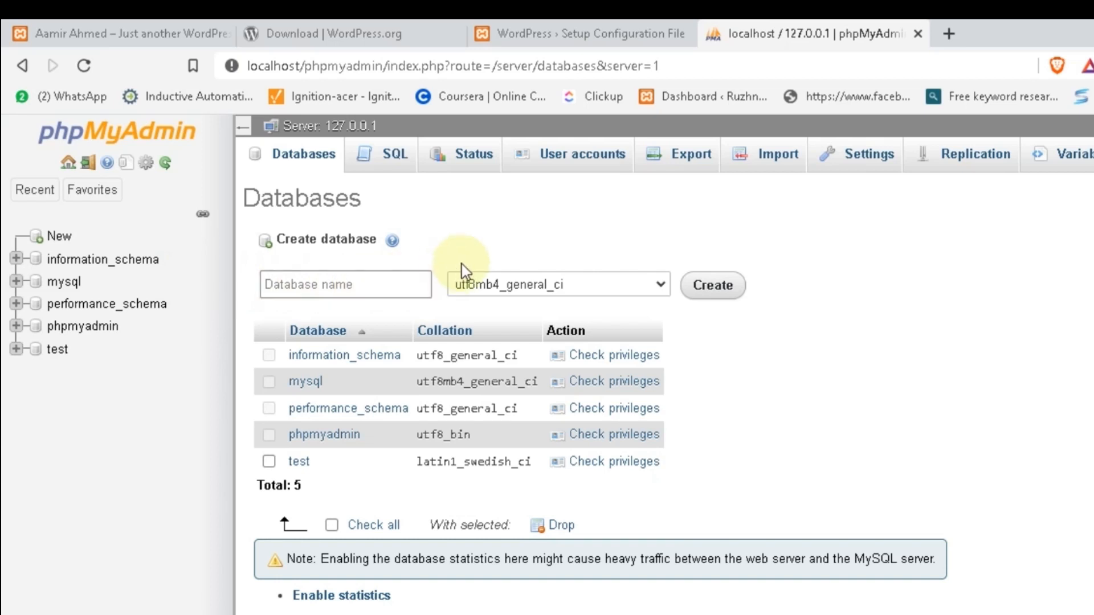
pyautogui.write('wordpress')
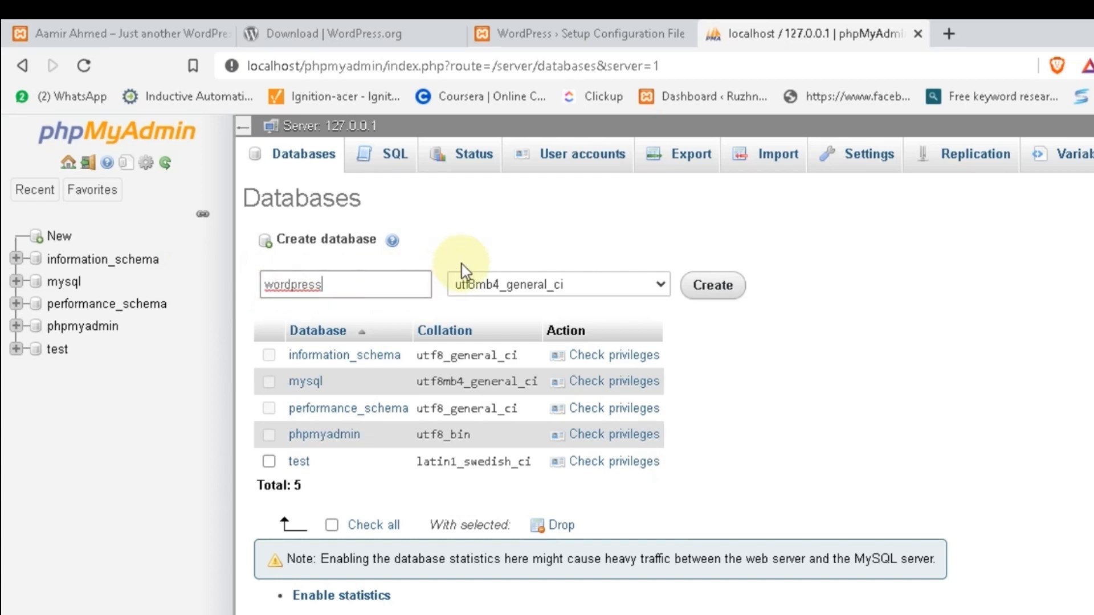
pyautogui.click(724, 287)
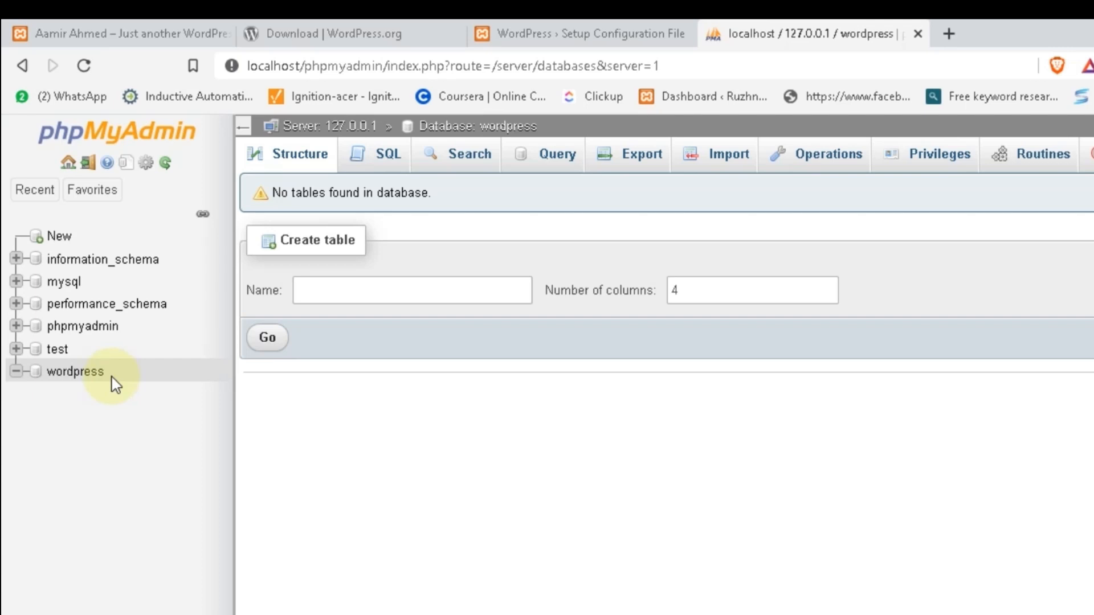
pyautogui.click(521, 33)
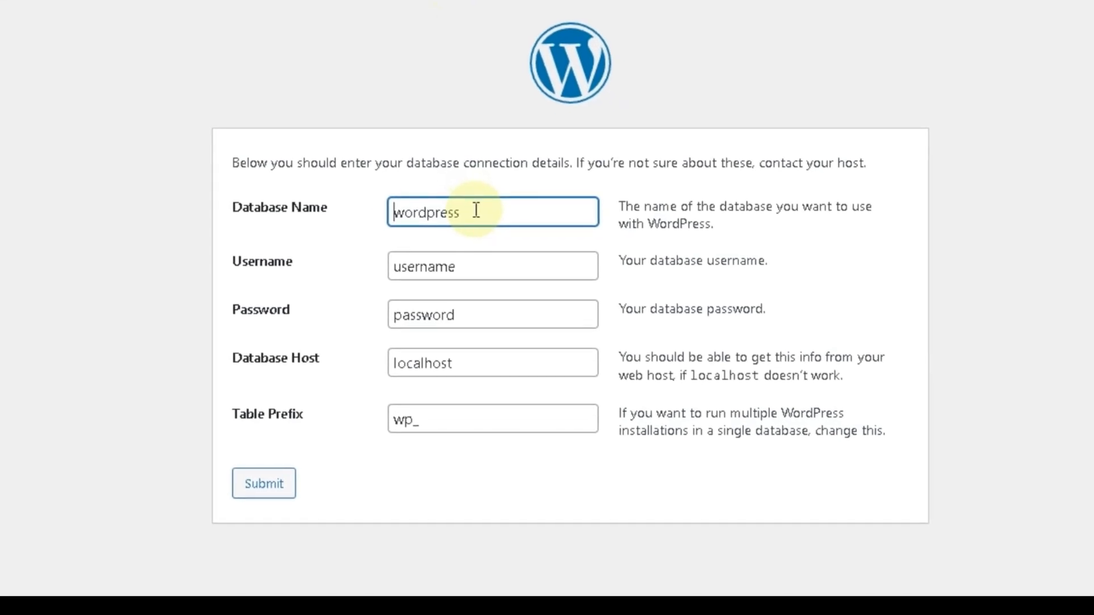
# Connect to the database as user root with an empty password, then proceed to installation
pyautogui.click(484, 266)
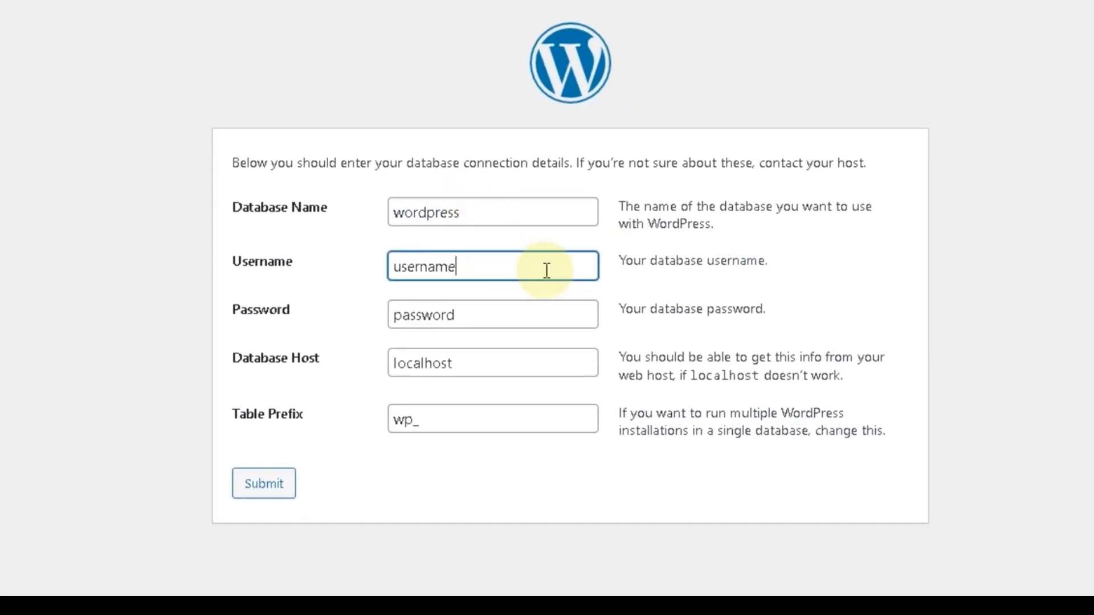
pyautogui.press('BackSpace')
pyautogui.press('BackSpace')
pyautogui.press('BackSpace')
pyautogui.press('BackSpace')
pyautogui.press('BackSpace')
pyautogui.press('BackSpace')
pyautogui.press('BackSpace')
pyautogui.press('BackSpace')
pyautogui.write('root')
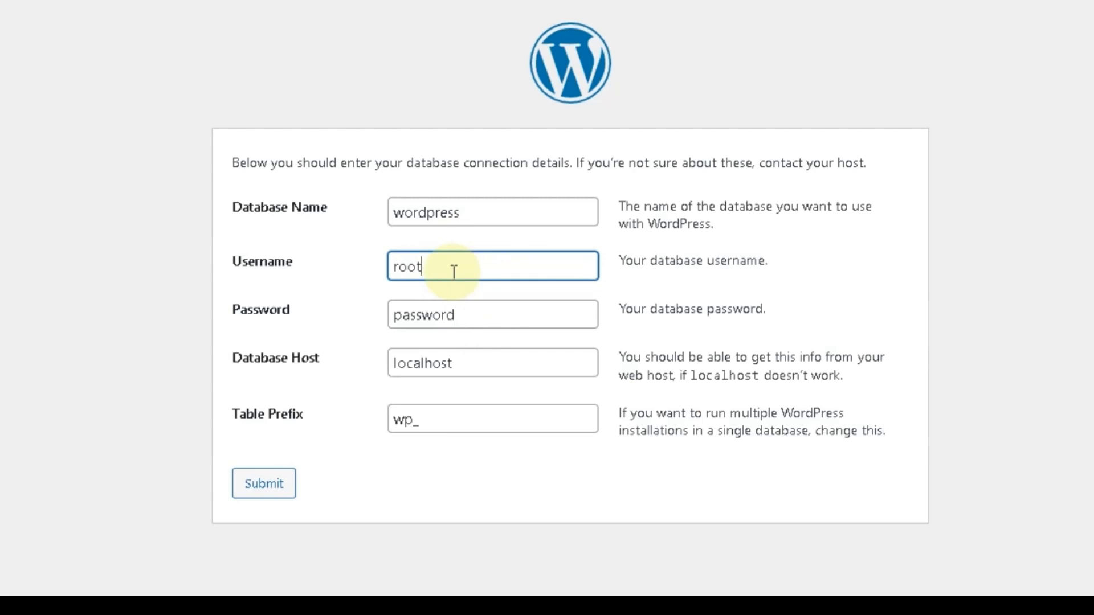
pyautogui.click(469, 309)
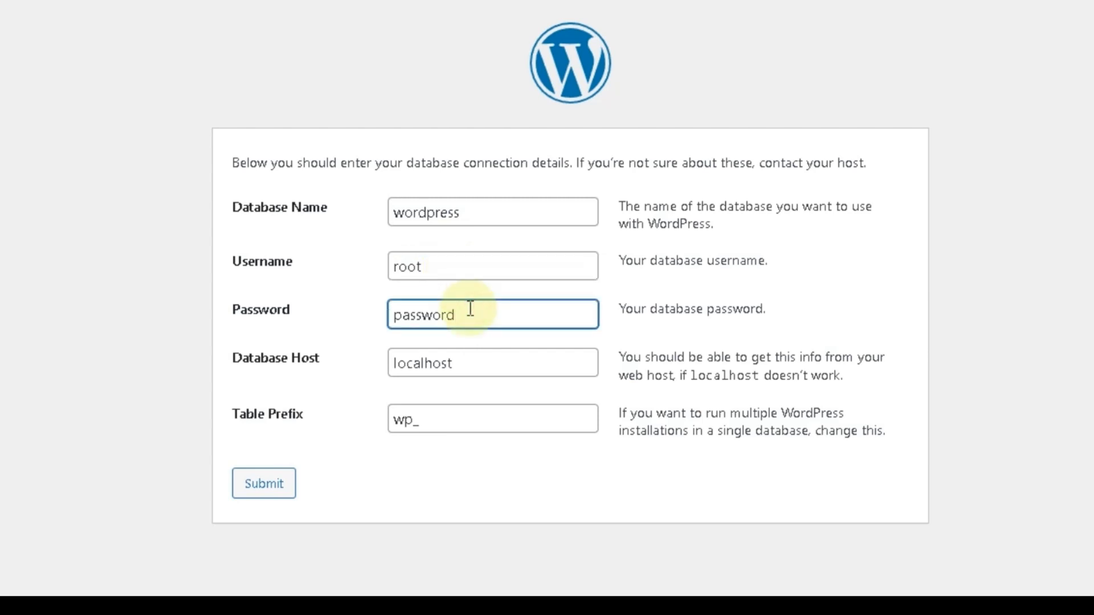
pyautogui.press('BackSpace')
pyautogui.press('BackSpace')
pyautogui.press('BackSpace')
pyautogui.press('BackSpace')
pyautogui.press('BackSpace')
pyautogui.press('BackSpace')
pyautogui.press('BackSpace')
pyautogui.press('BackSpace')
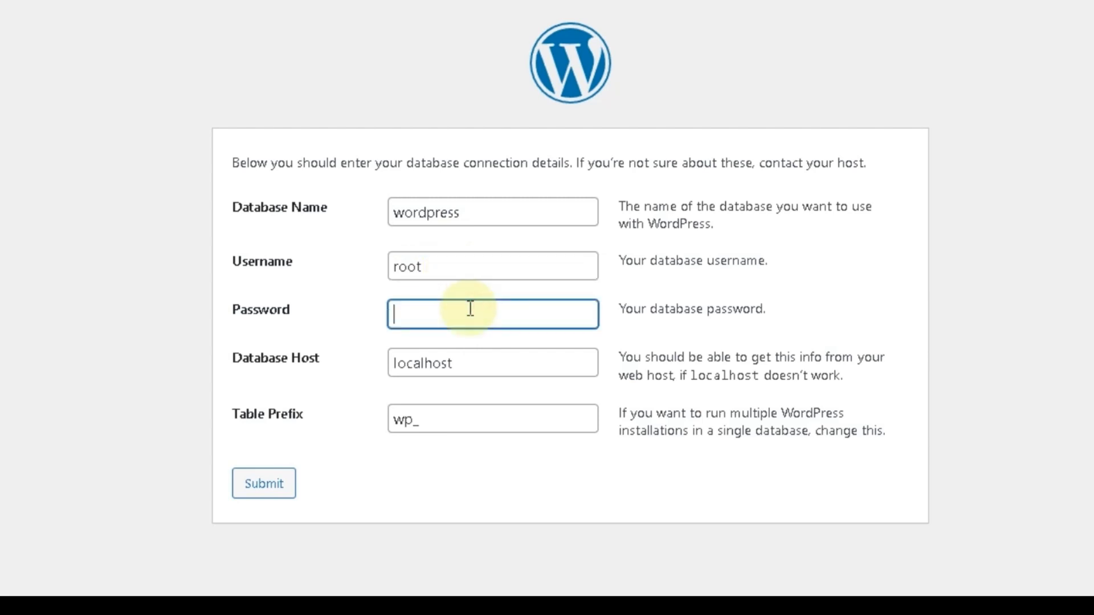
pyautogui.click(262, 495)
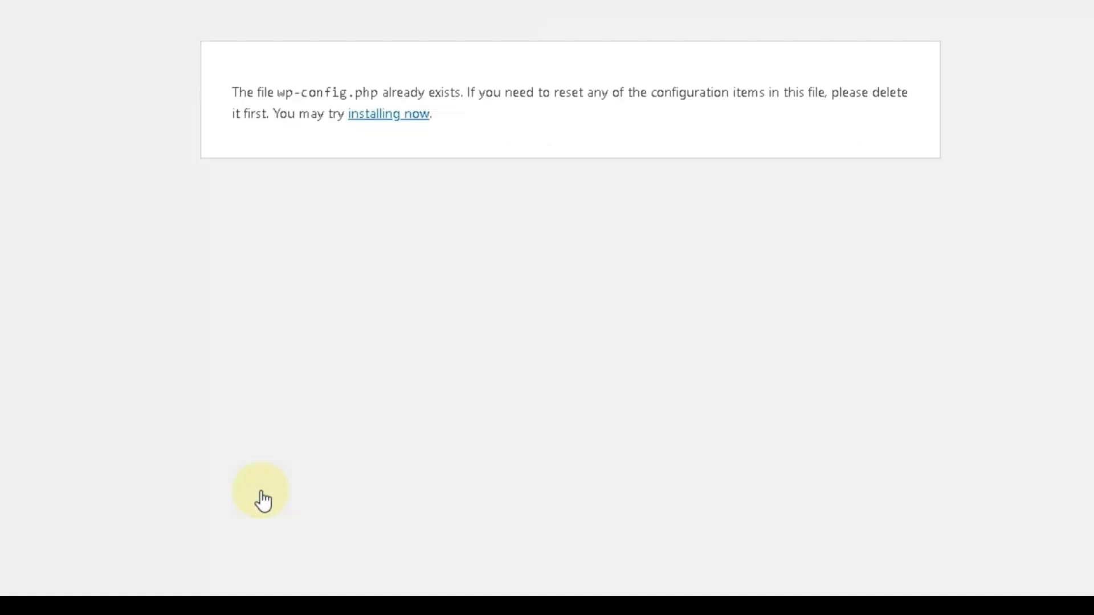
pyautogui.click(396, 116)
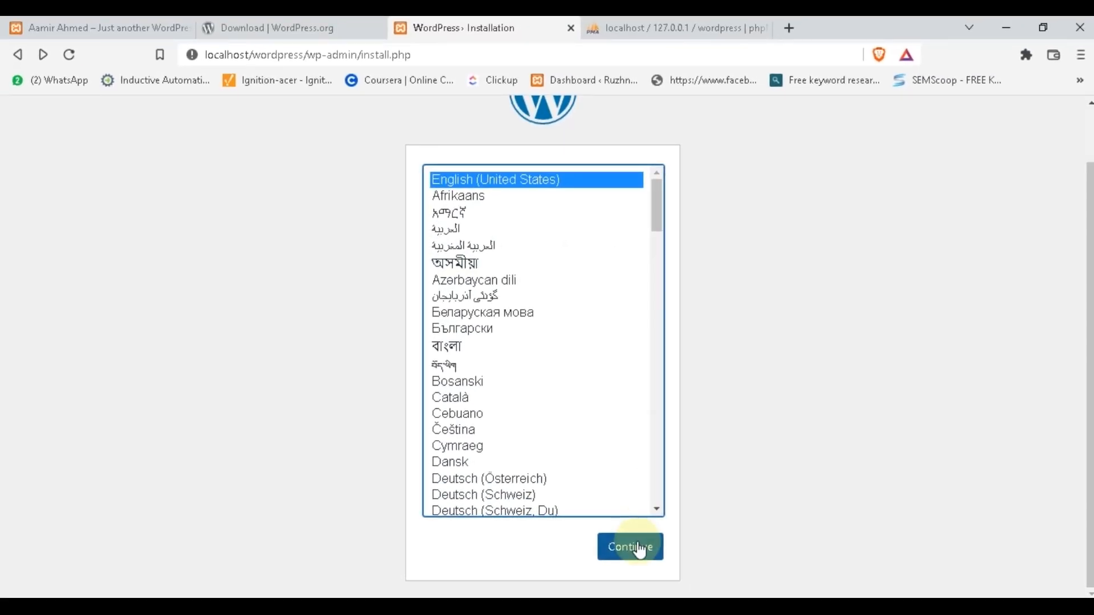
# Keep English (United States) as the install language and enter MineCoffee as the site title
pyautogui.click(639, 548)
pyautogui.scroll(-2, 637, 542)
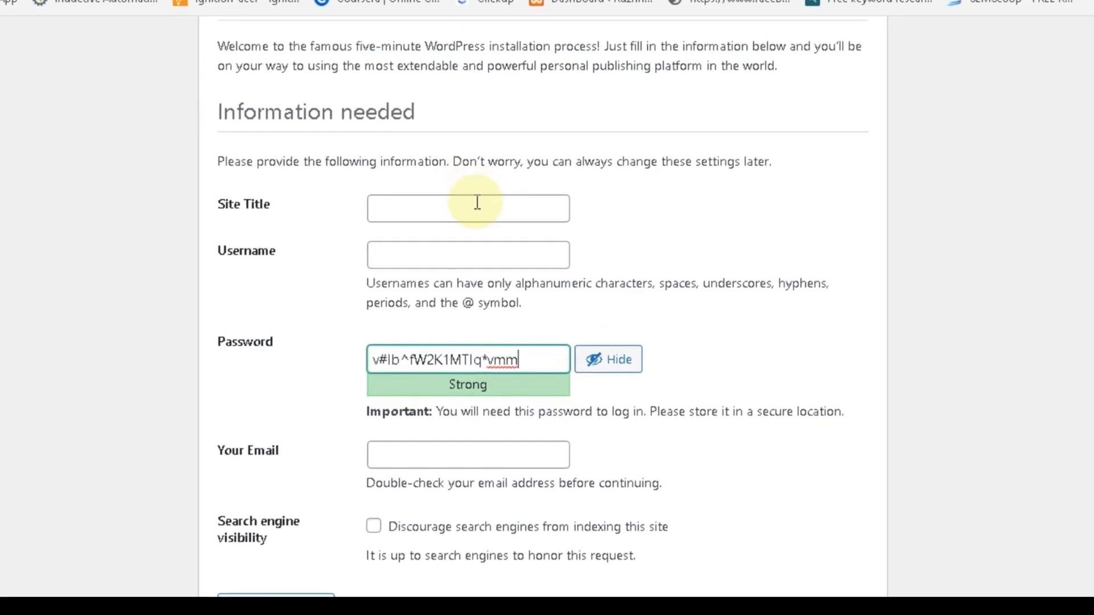
pyautogui.click(478, 202)
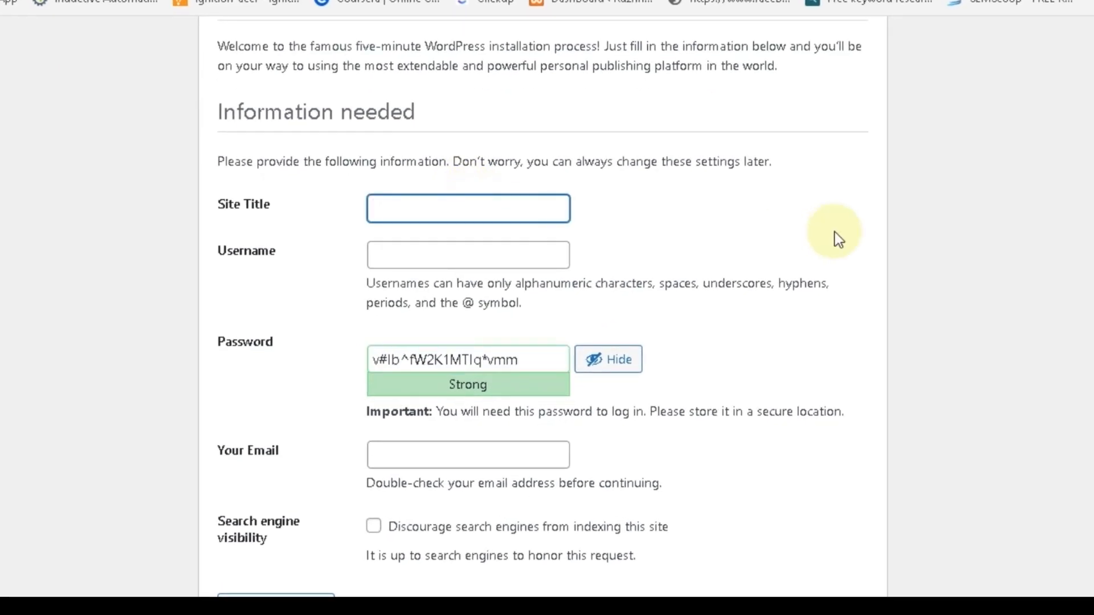
pyautogui.write('MineCoffee')
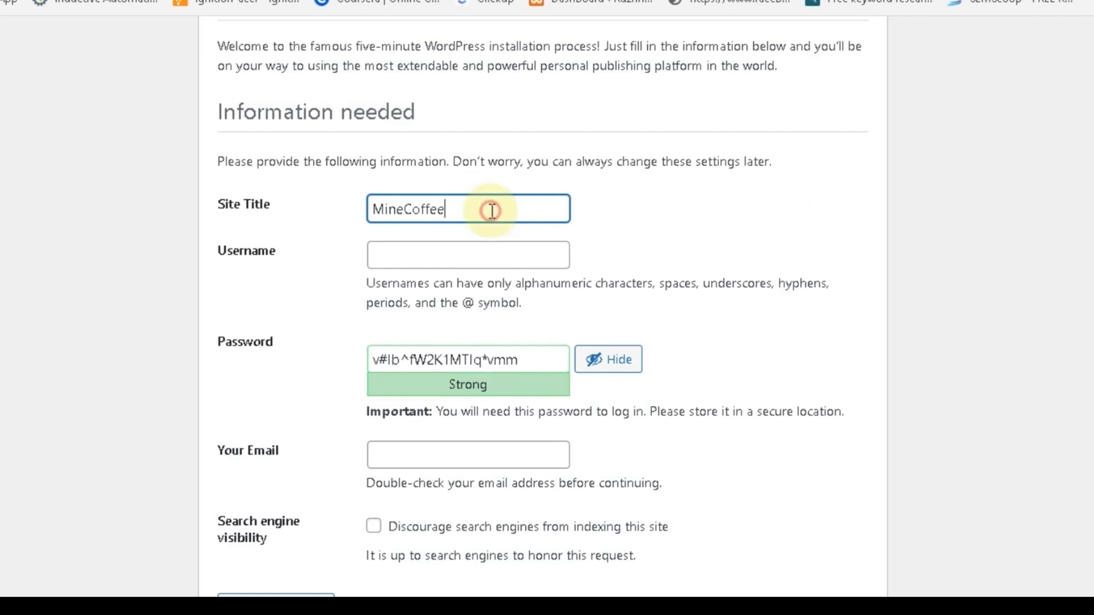
# Enter the admin username and a short weak password, confirming use of the weak password
pyautogui.click(503, 261)
pyautogui.write('aamir')
pyautogui.click(668, 236)
pyautogui.tripleClick(542, 354)
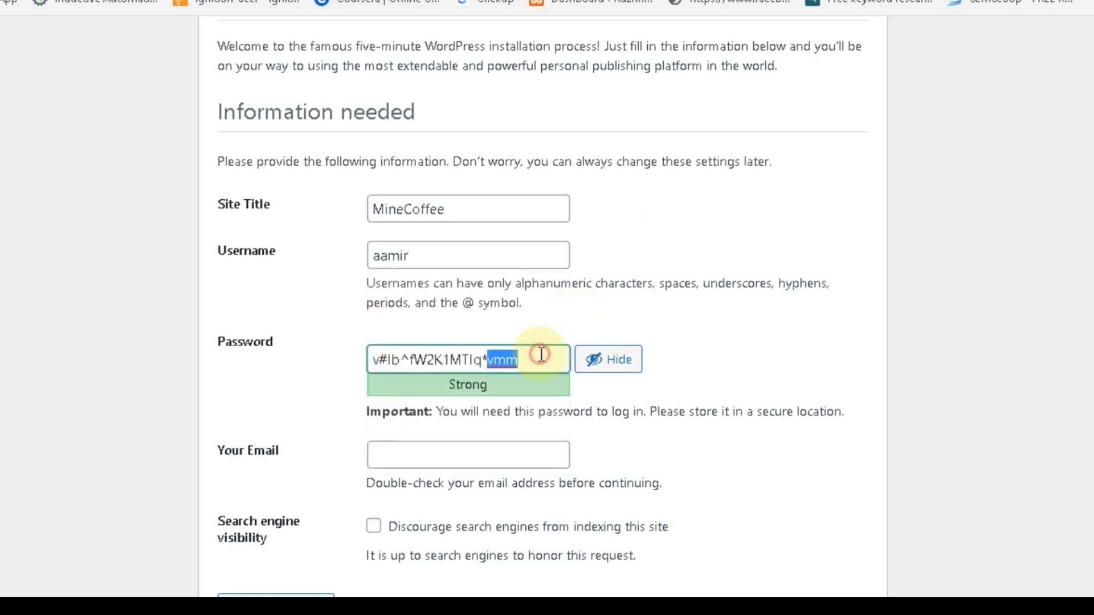
pyautogui.write('test')
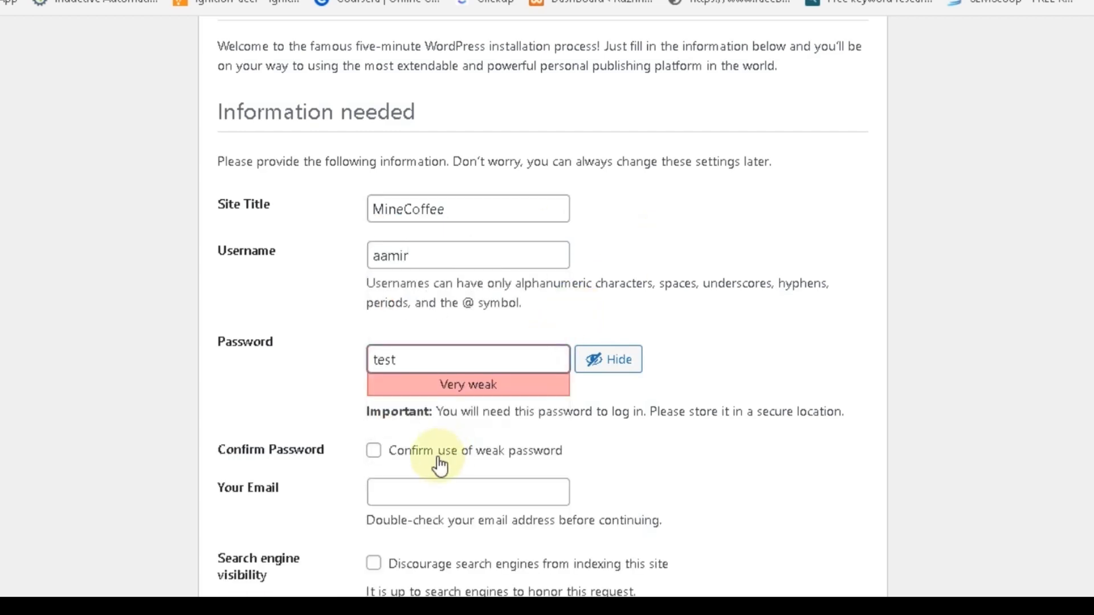
pyautogui.click(375, 455)
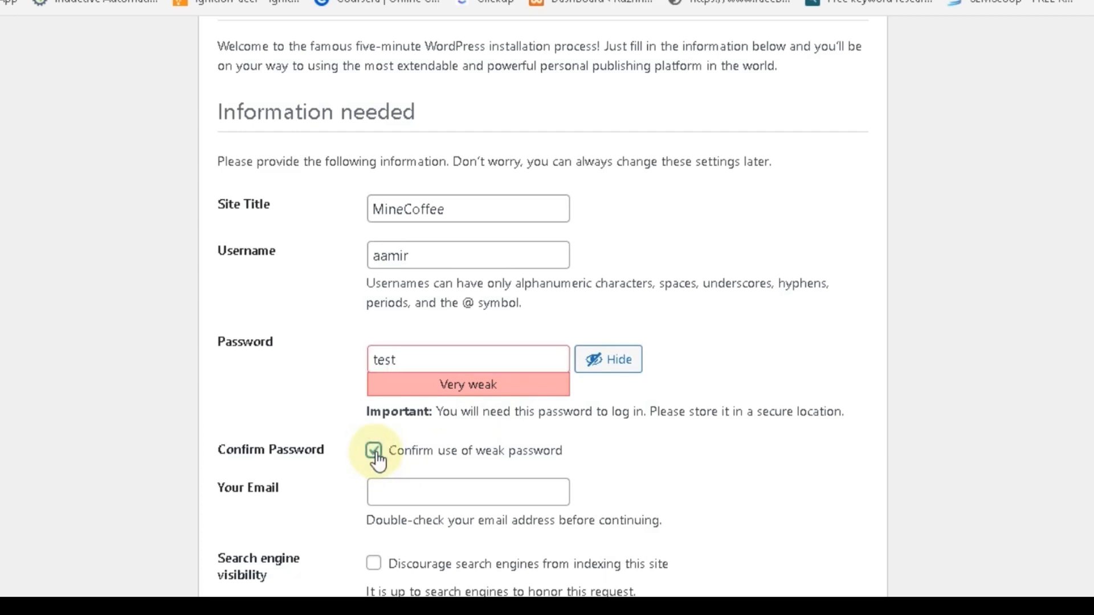
# Add the admin e-mail, discourage search engine indexing, and install WordPress
pyautogui.click(383, 490)
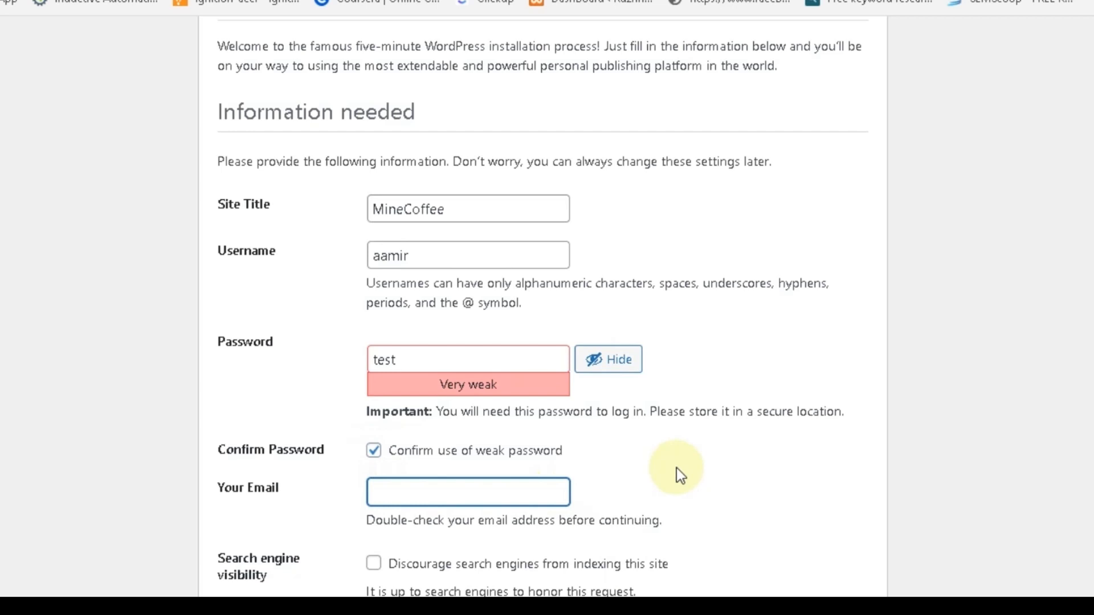
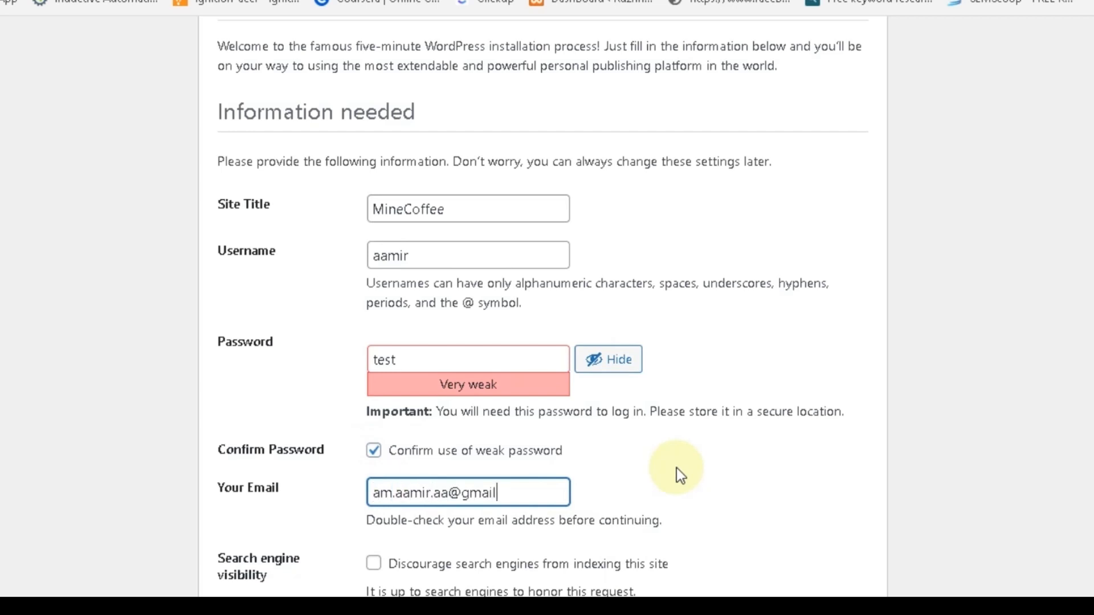
pyautogui.scroll(-2, 474, 480)
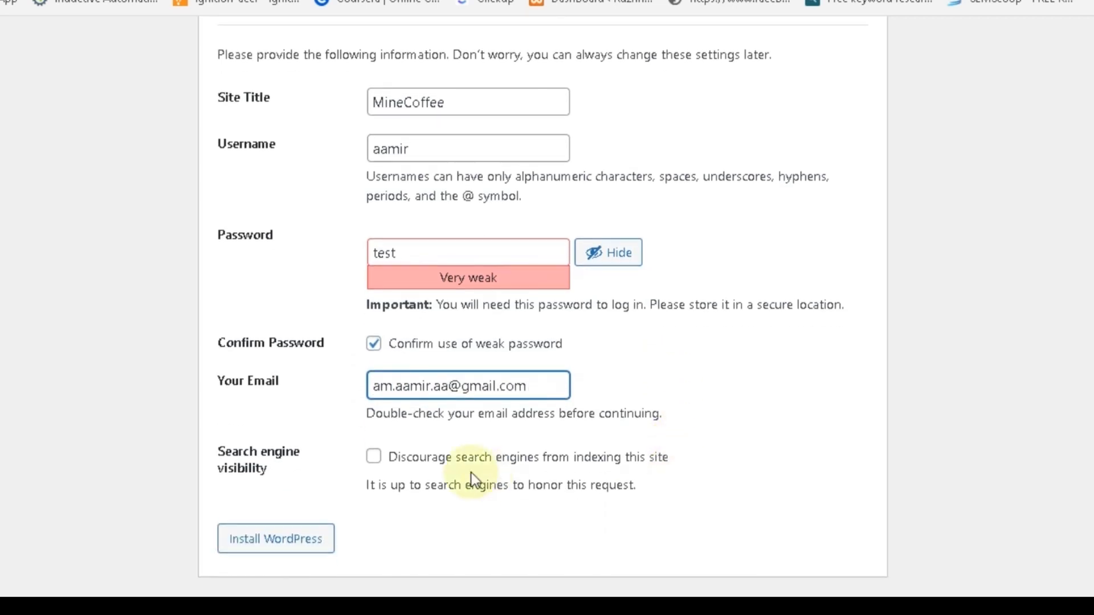
pyautogui.click(376, 457)
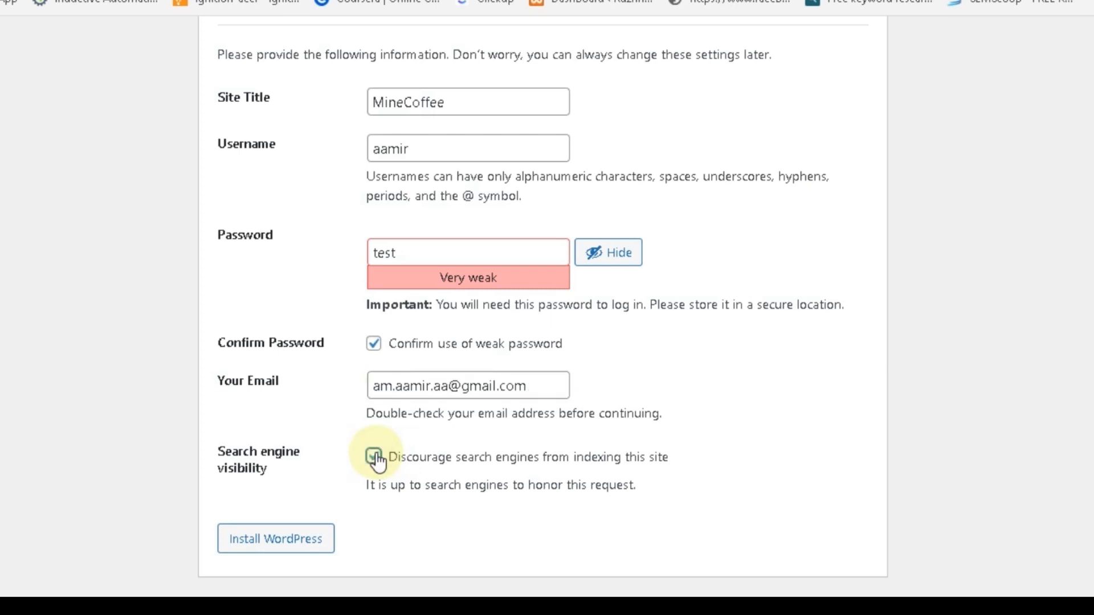
pyautogui.click(306, 536)
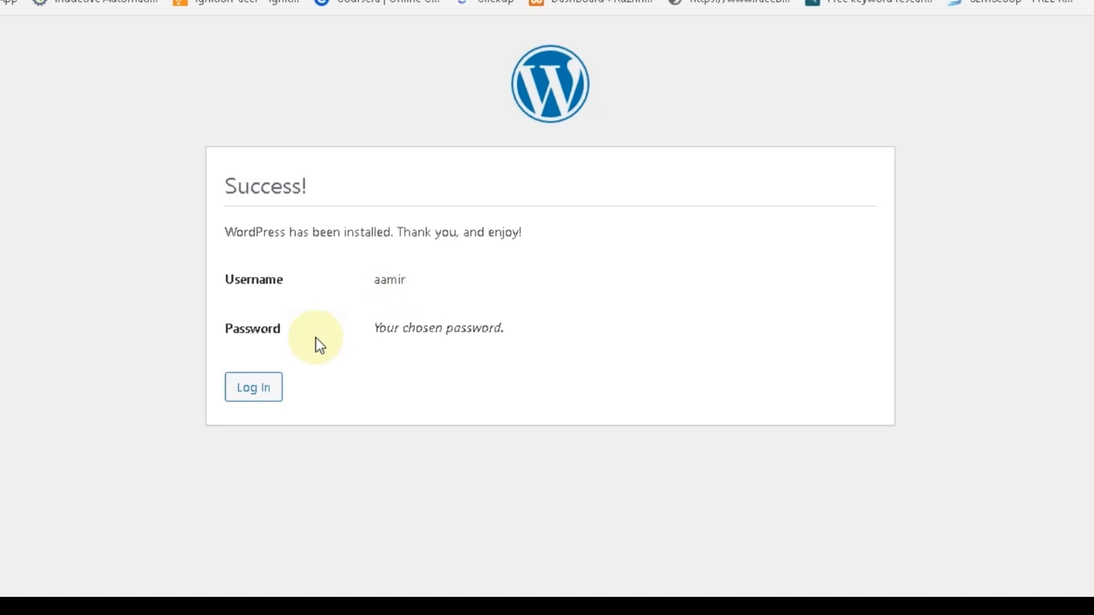
# Log in with the new admin username and password, declining Chrome's offer to save the password
pyautogui.click(253, 388)
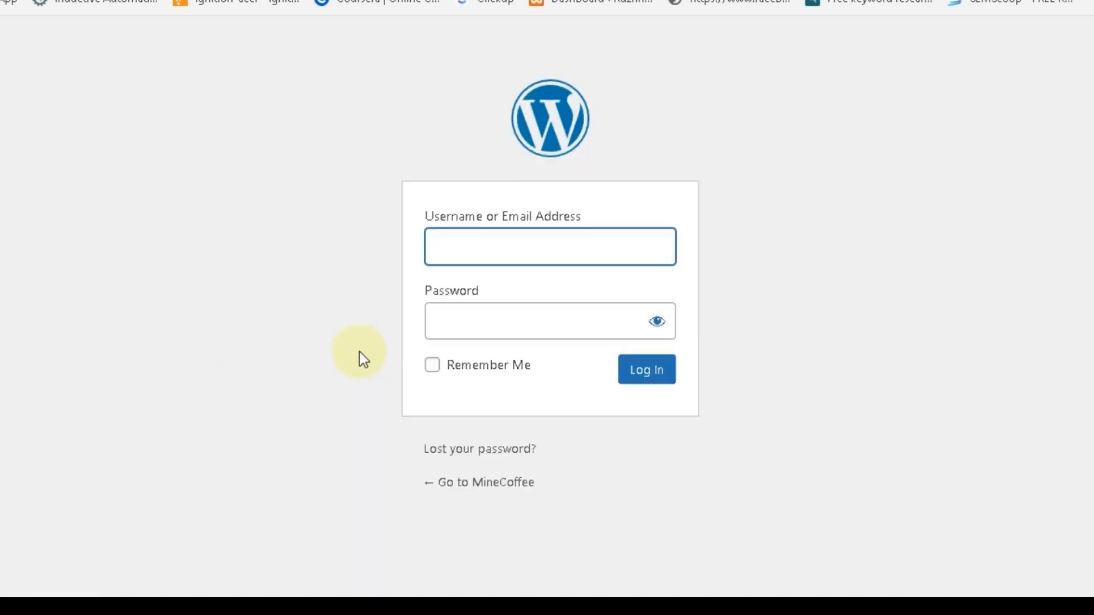
pyautogui.click(473, 249)
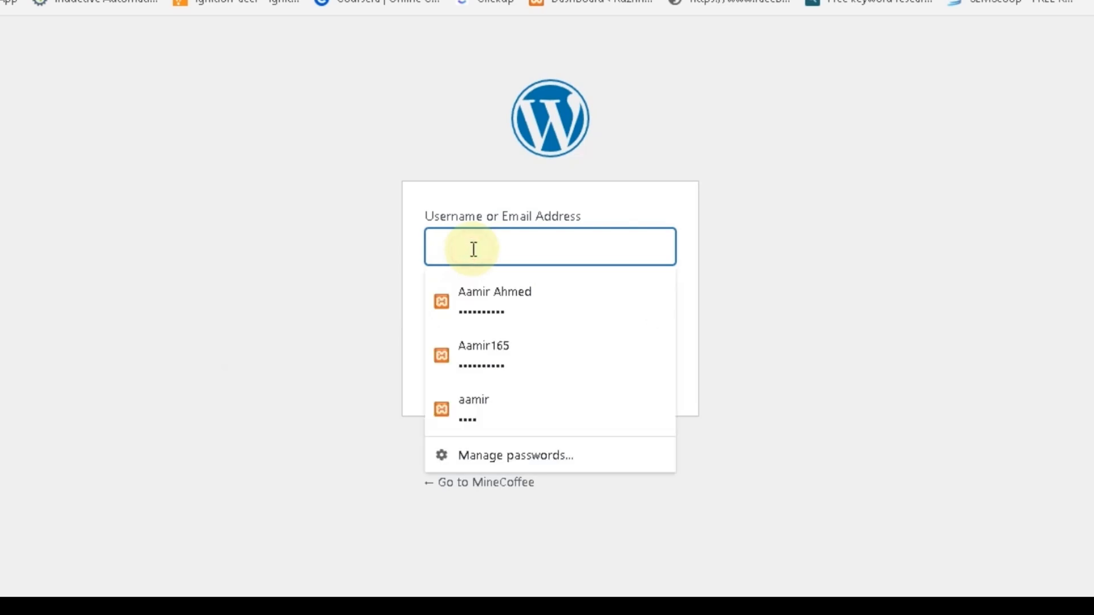
pyautogui.write('aamir')
pyautogui.click(673, 194)
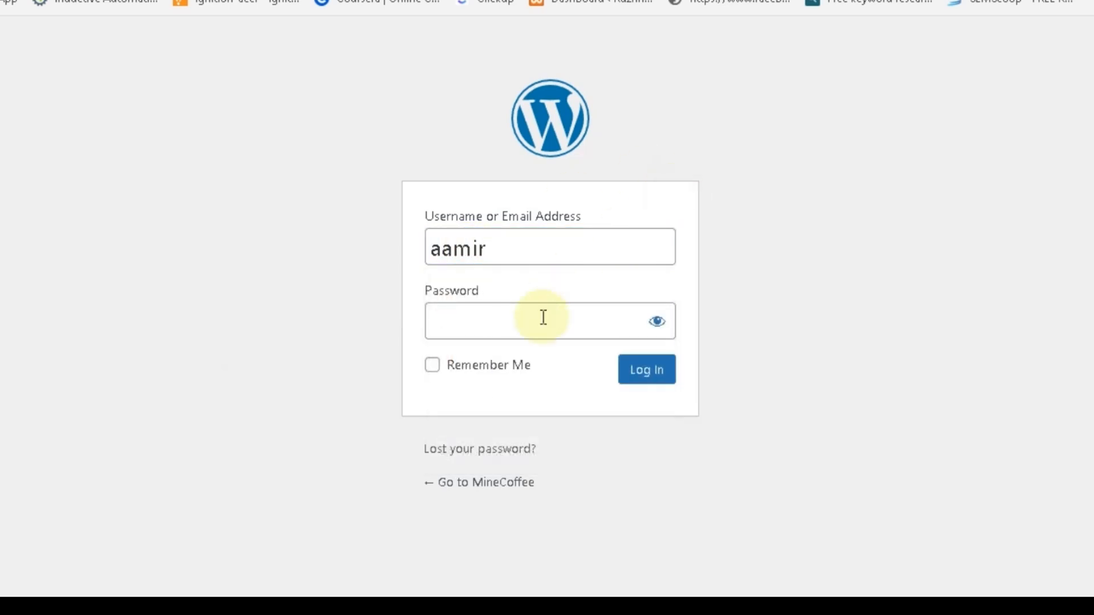
pyautogui.click(533, 323)
pyautogui.write('1234')
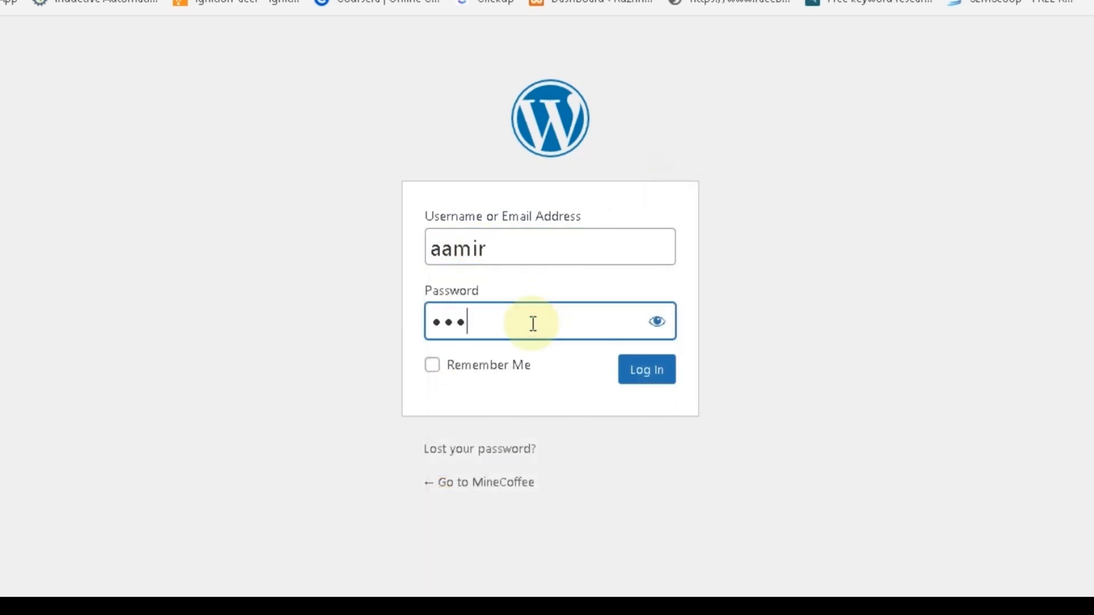
pyautogui.click(655, 330)
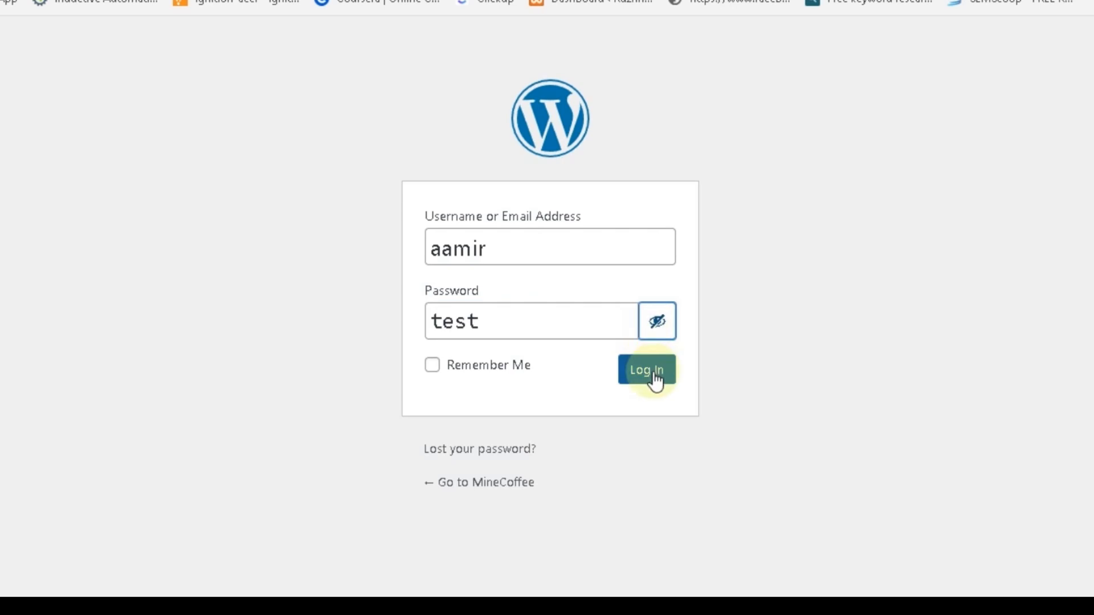
pyautogui.click(649, 372)
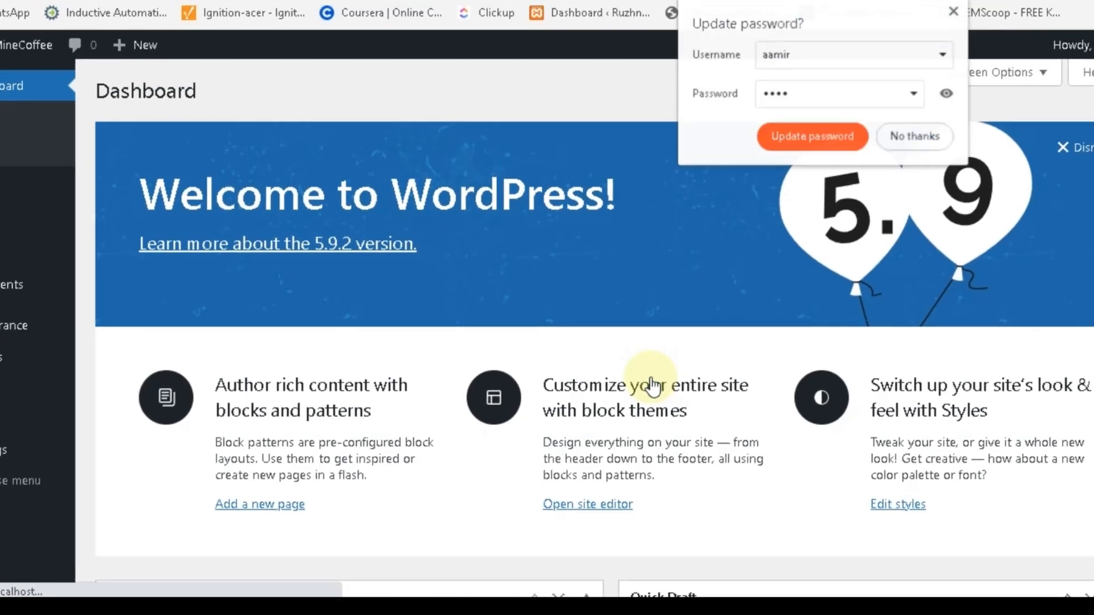
pyautogui.click(859, 188)
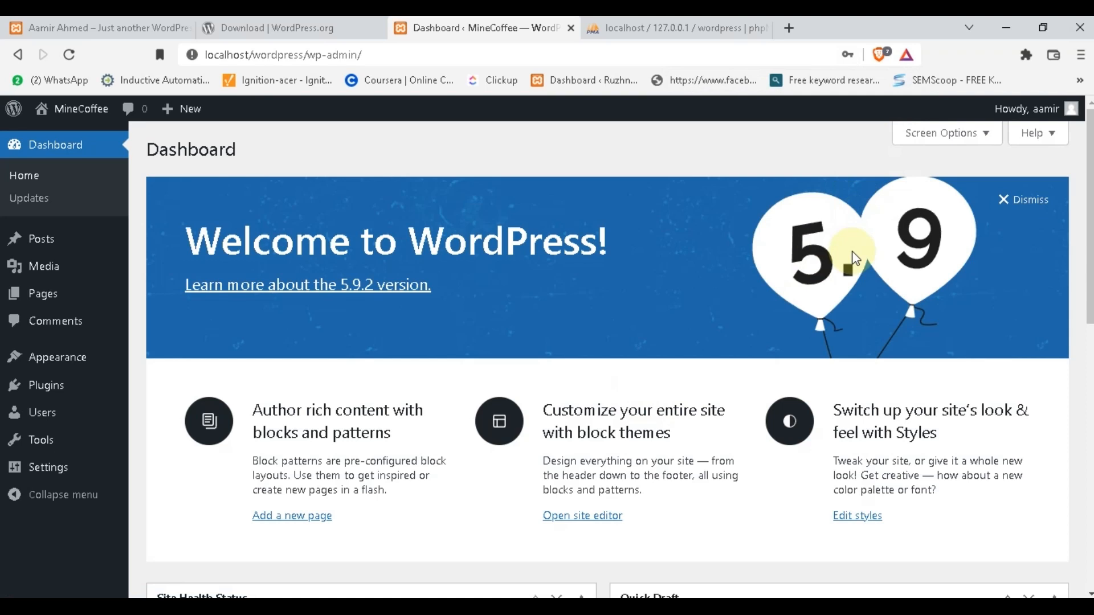